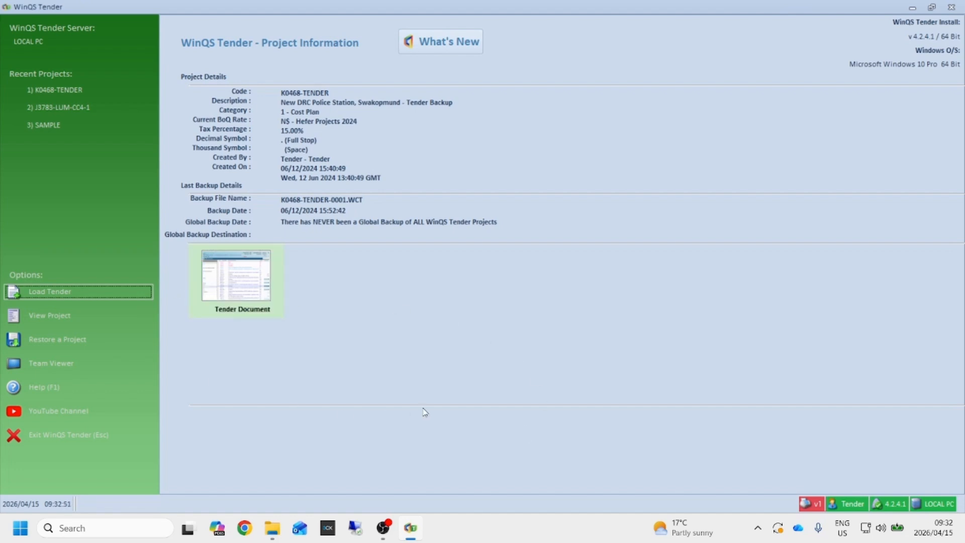
Load the TENDER-SAMPLE tender file from the Desktop and add it to the tender project list.
left_click(91, 296)
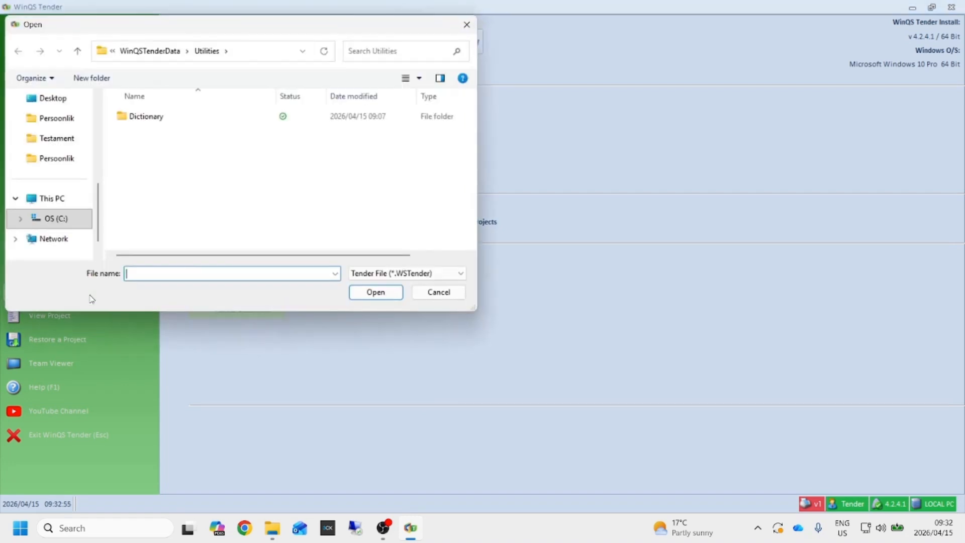
scroll(76, 179, "up", 5)
left_click(66, 183)
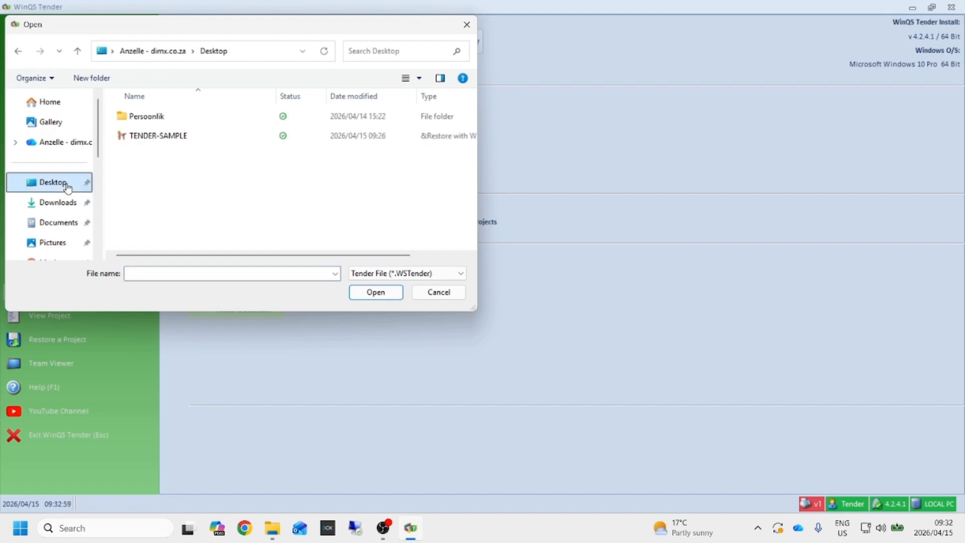
left_click(165, 137)
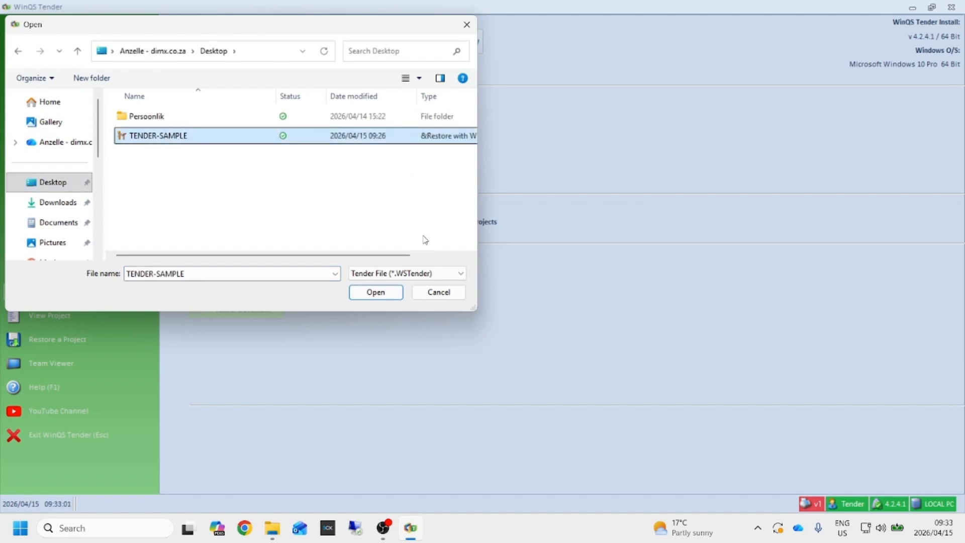
left_click(381, 298)
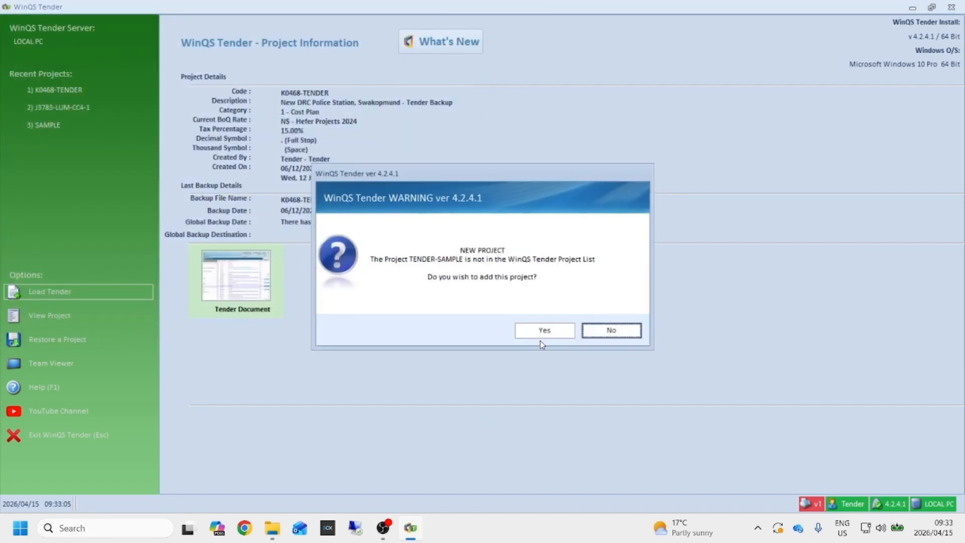
left_click(542, 336)
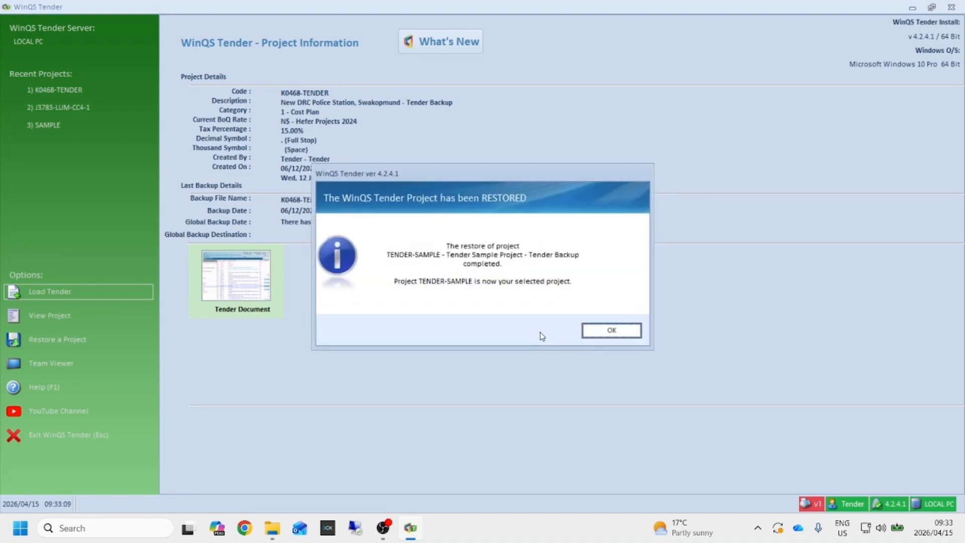
left_click(604, 336)
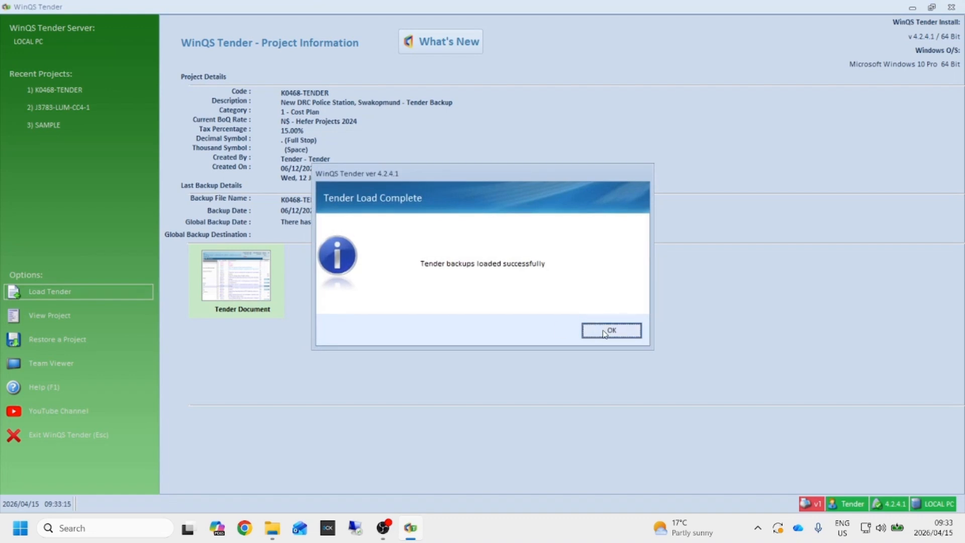
left_click(605, 332)
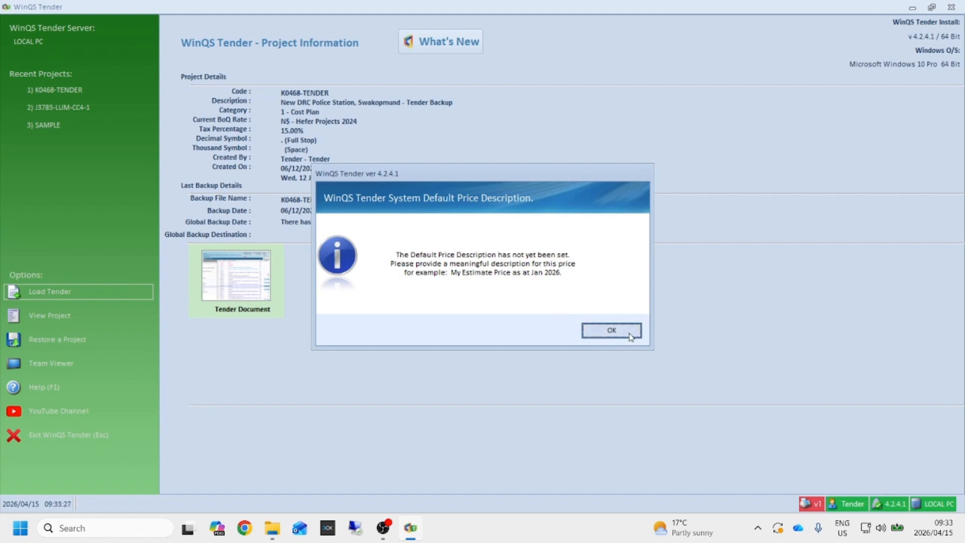
Save "My Estimate Rates" as the default price description.
left_click(613, 332)
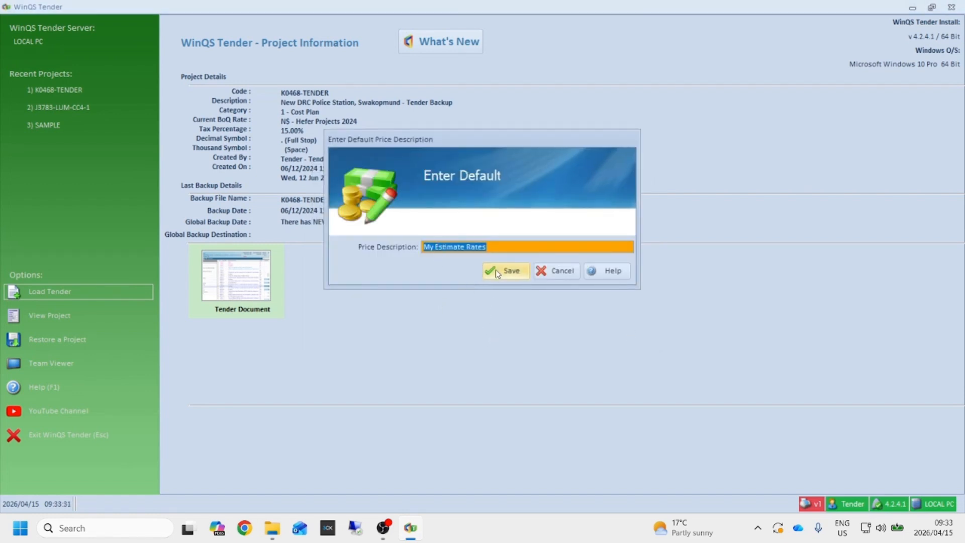
left_click(497, 272)
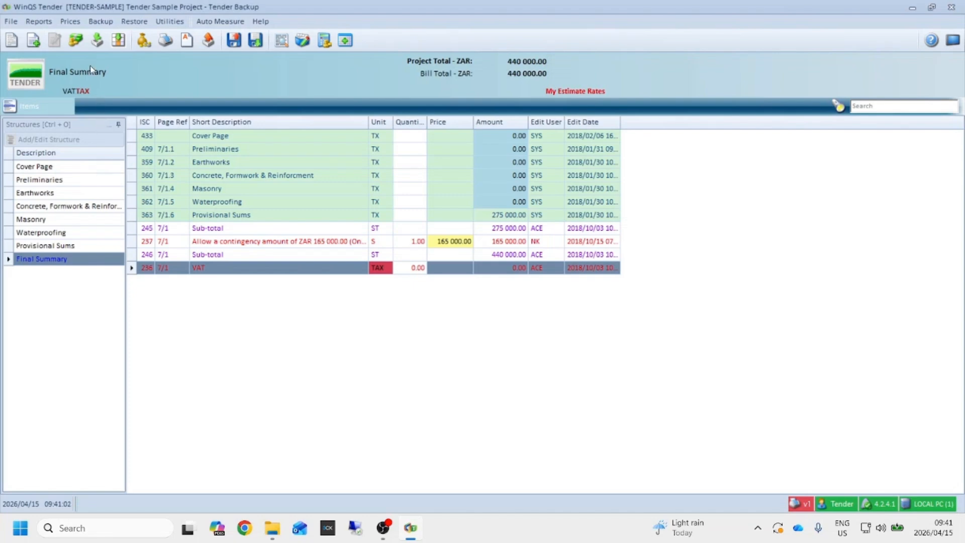
Open the price items of My Estimate Rates and select the Preliminaries bill.
left_click(71, 21)
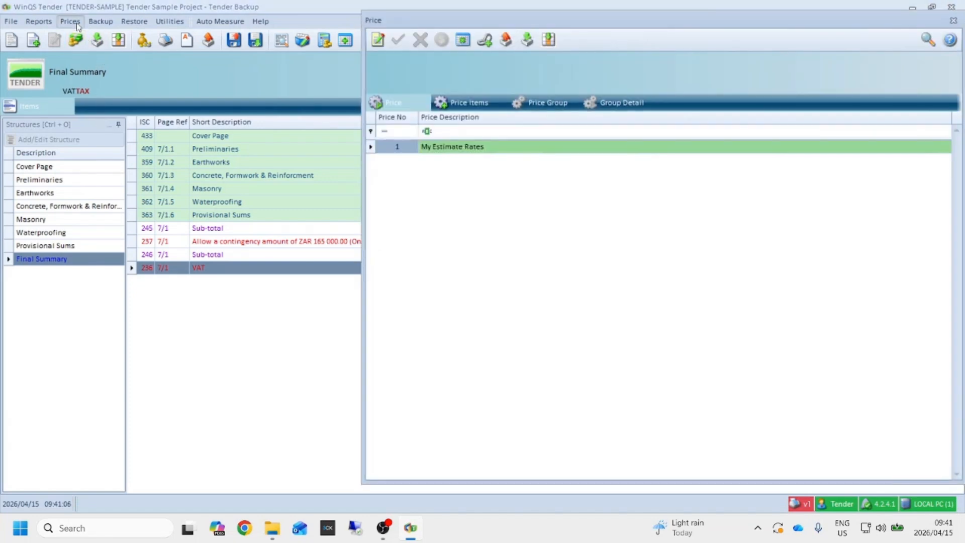
left_click(953, 20)
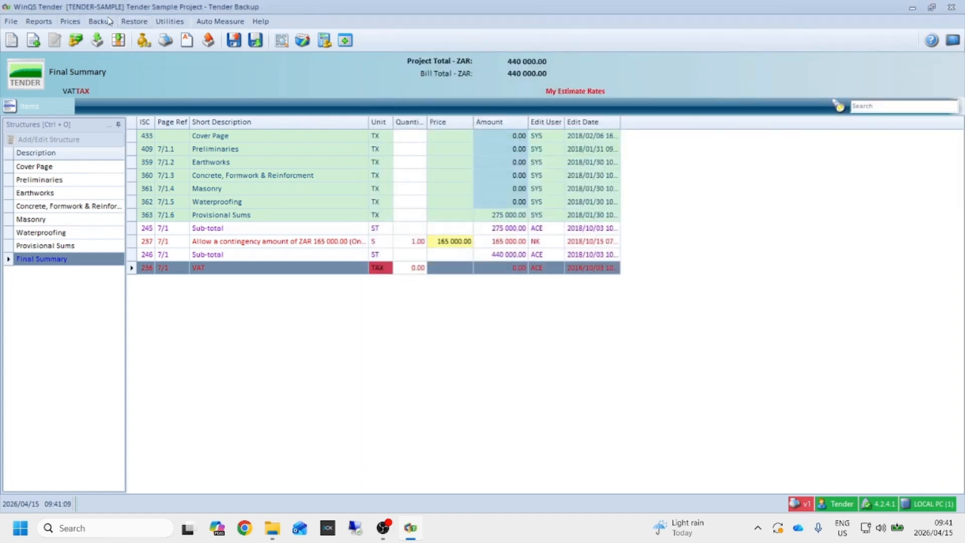
left_click(76, 40)
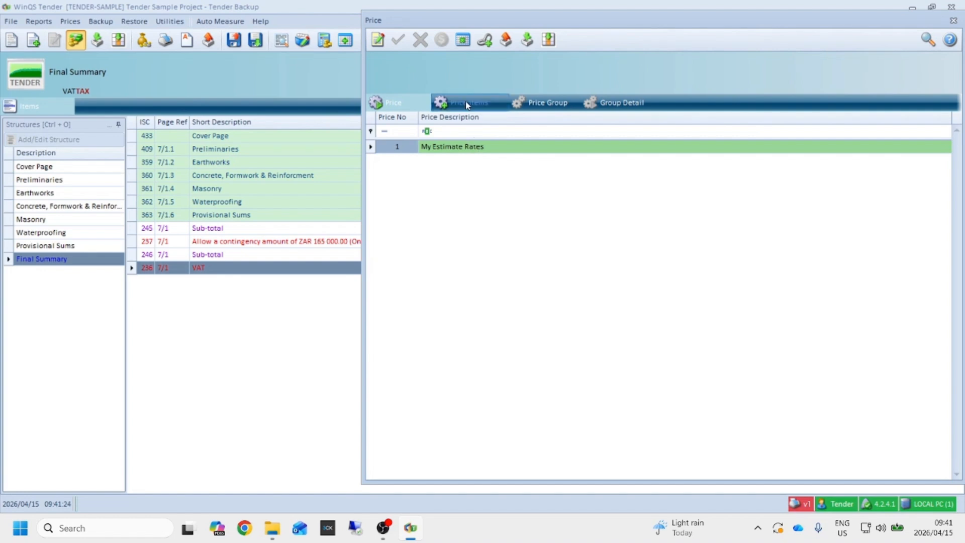
left_click(494, 106)
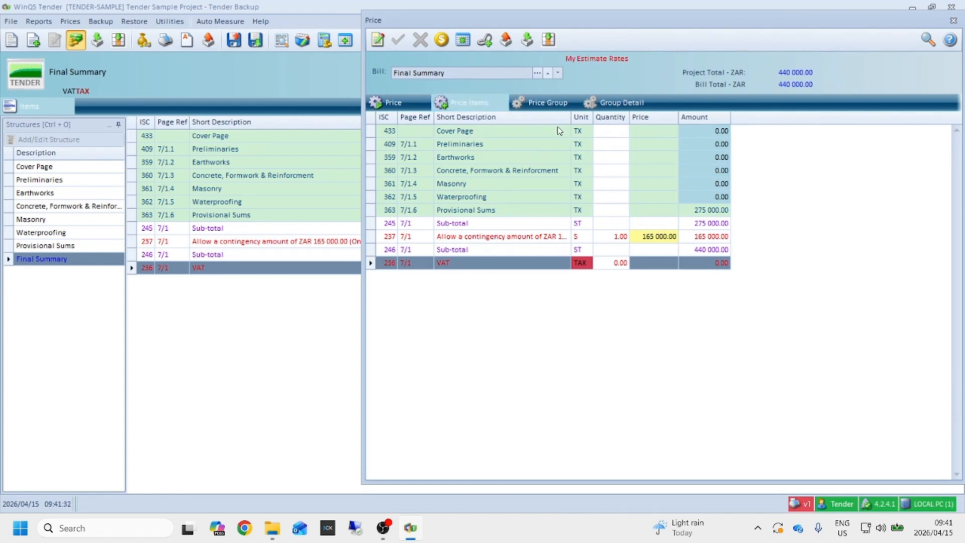
left_click(538, 73)
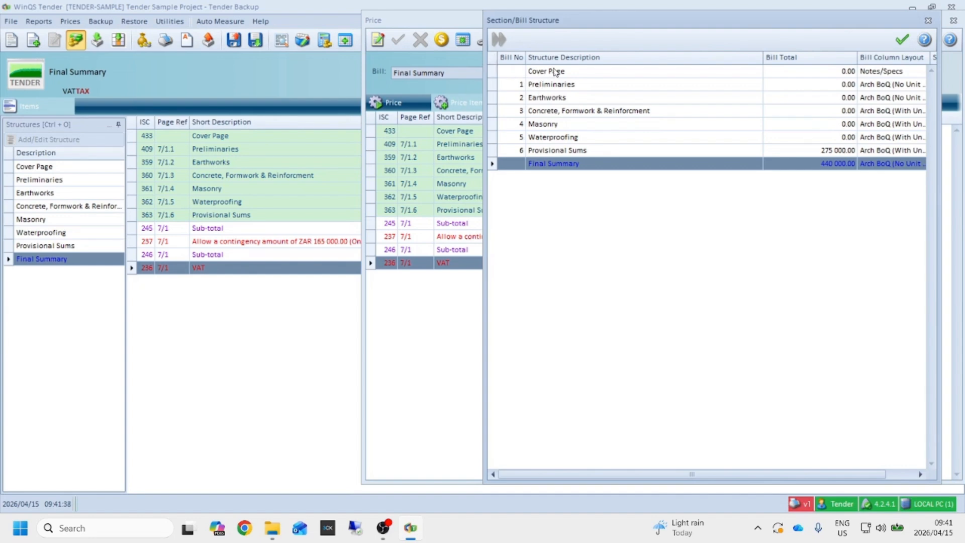
left_click(564, 85)
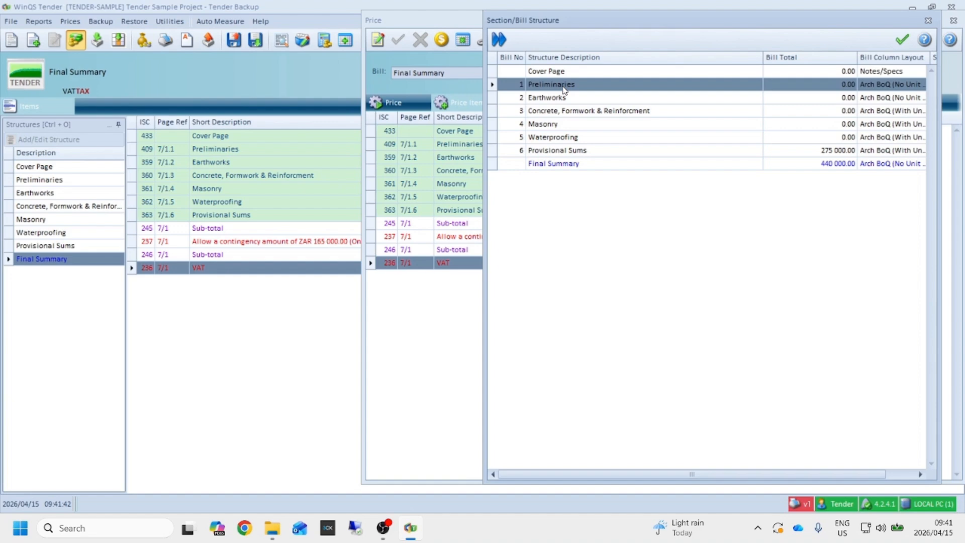
double_click(564, 87)
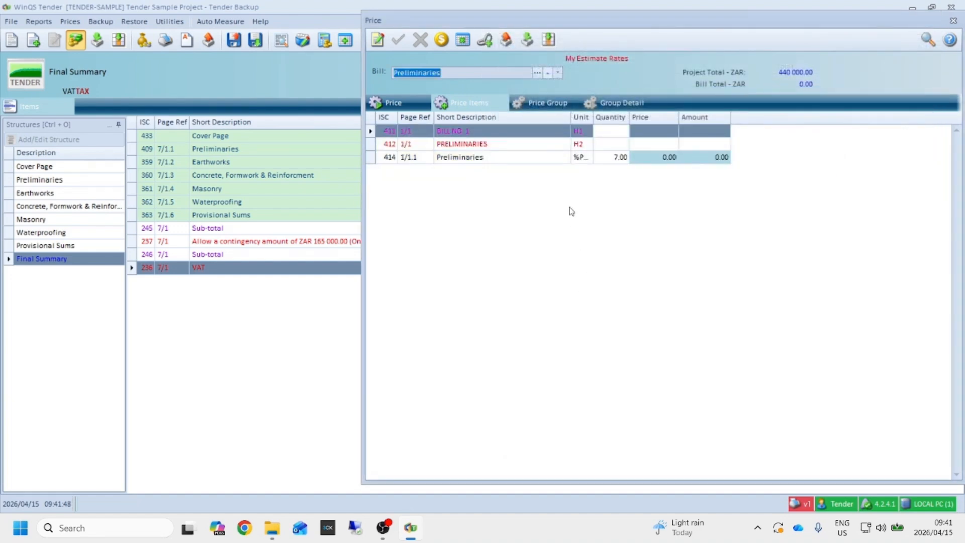
Enter 50000 as the price of the Preliminaries item 1/1.1.
left_click(652, 159)
double_click(652, 159)
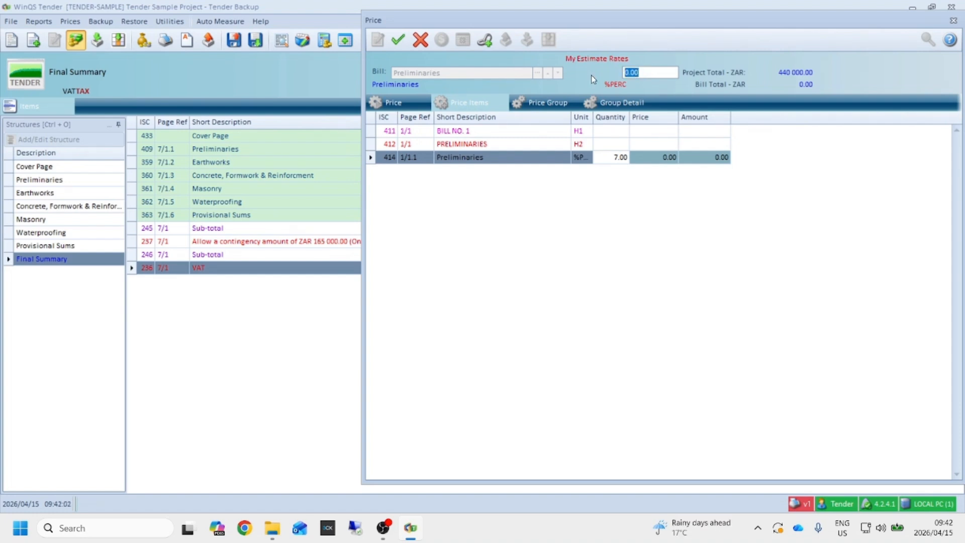
type("50000")
key("Return")
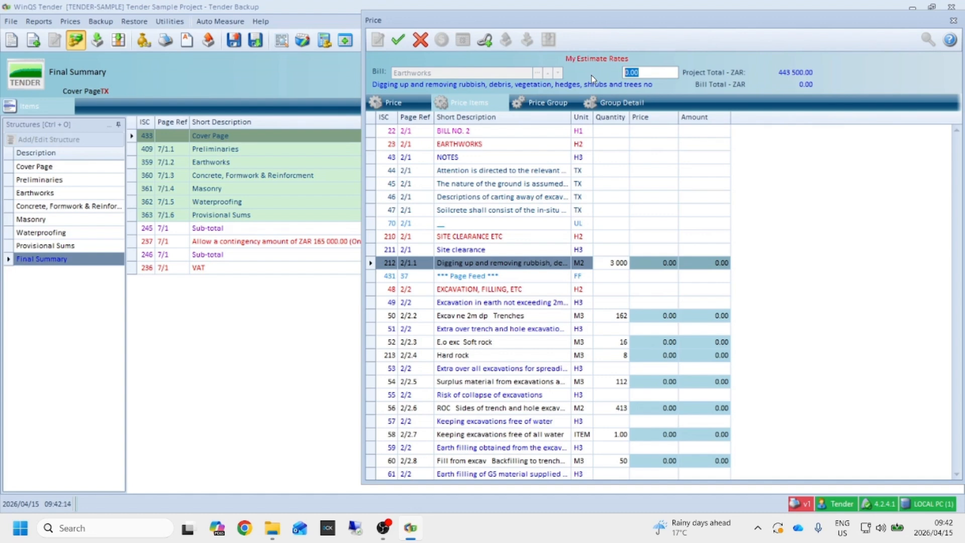
Set the price of Earthworks item 2/1.1, digging up and removing rubbish, to 100 and close the price form.
type("100")
key("Return")
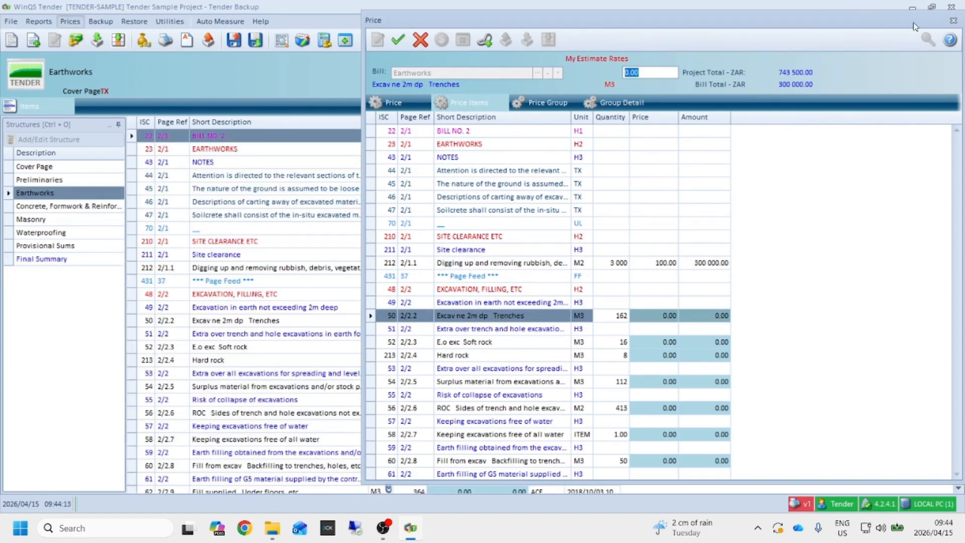
left_click(954, 22)
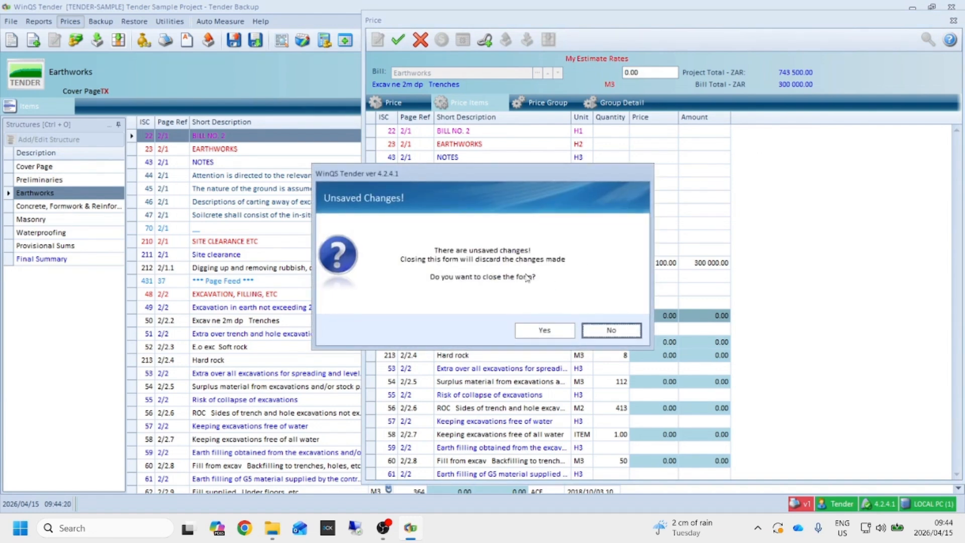
left_click(544, 331)
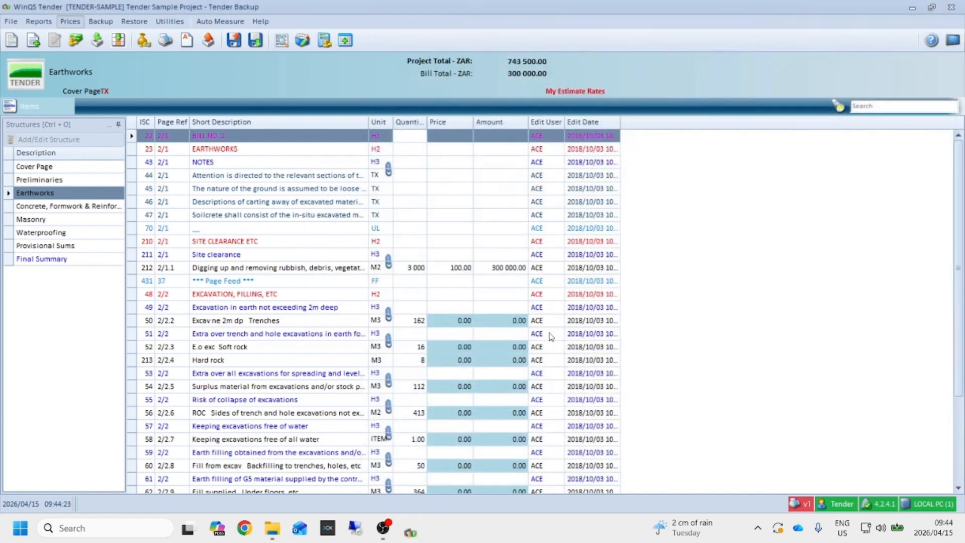
left_click(458, 269)
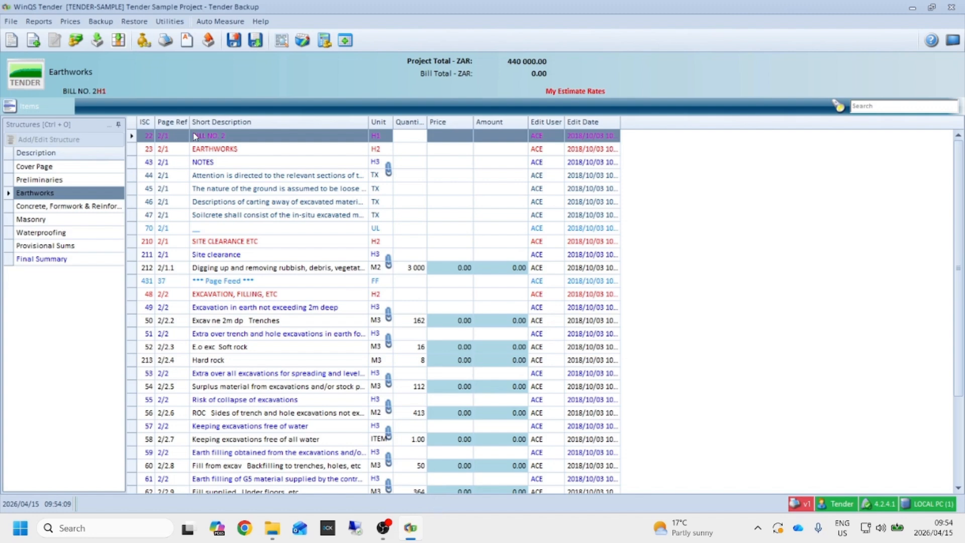
Run the ASCII Export of the tender bill and close its print preview.
left_click(170, 22)
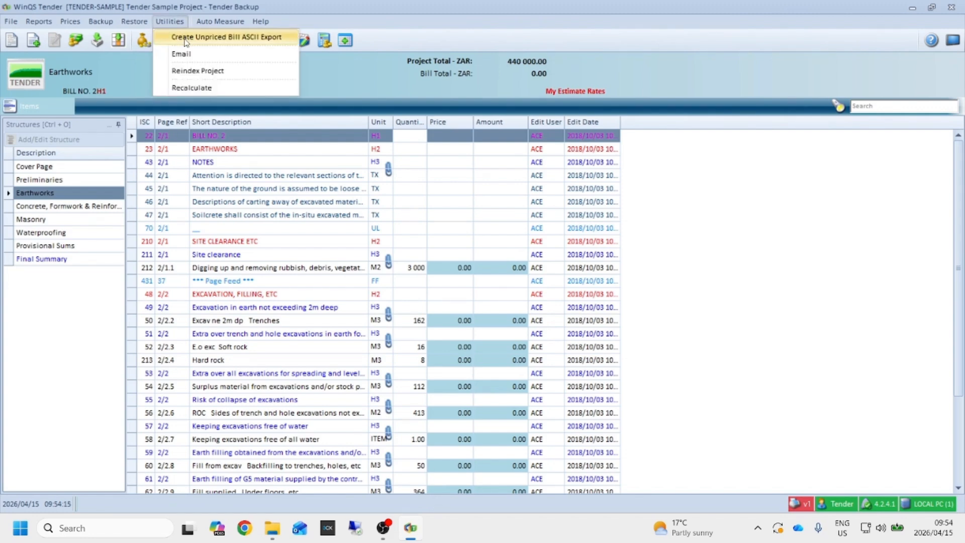
left_click(113, 94)
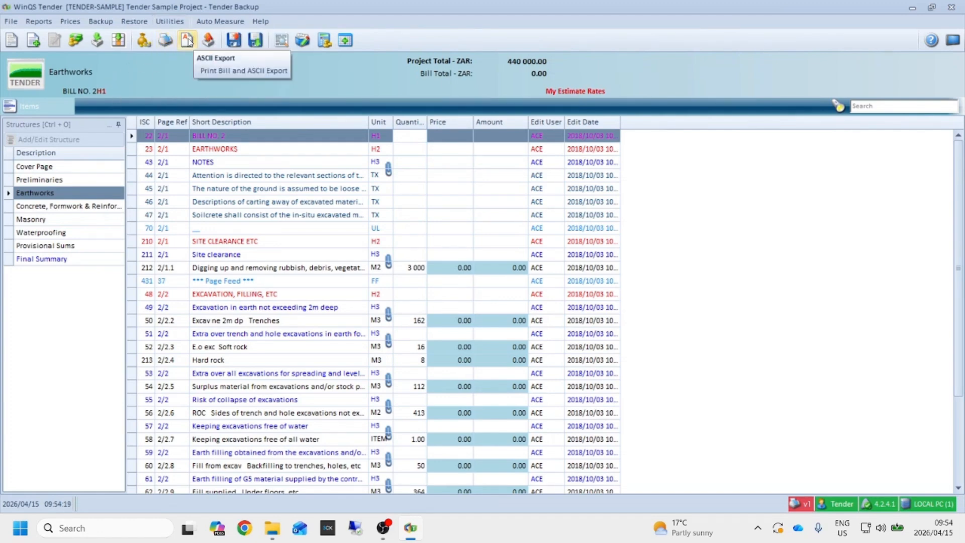
left_click(188, 43)
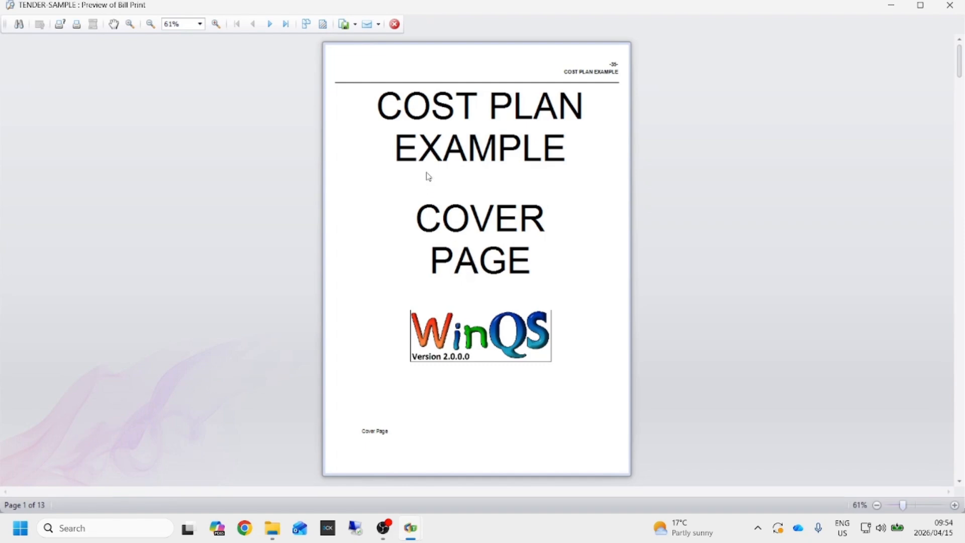
left_click(394, 23)
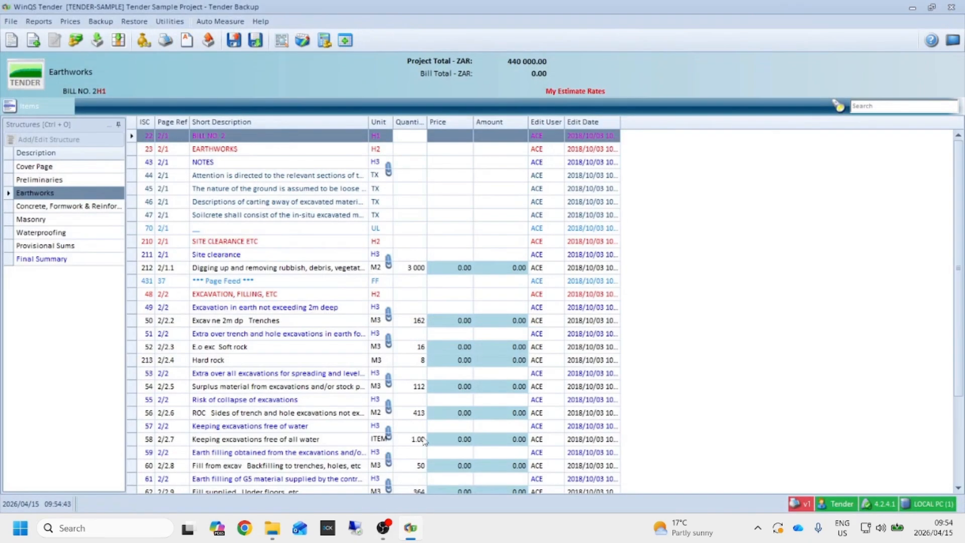
Switch to File Explorer and locate the exported TENDER-SAMPLE text file in the WinQSTenderData Reports folder.
mouse_move(272, 528)
left_click(234, 465)
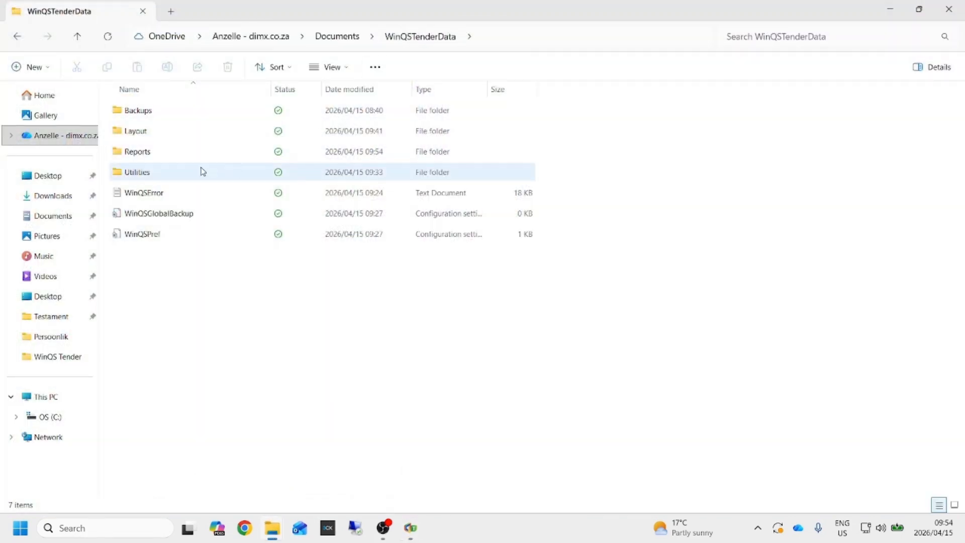
double_click(140, 156)
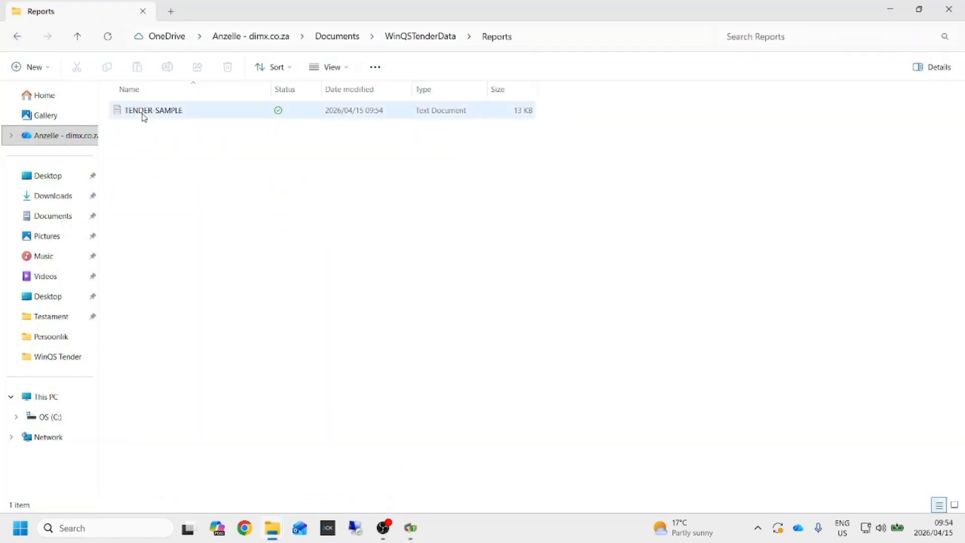
left_click(144, 117)
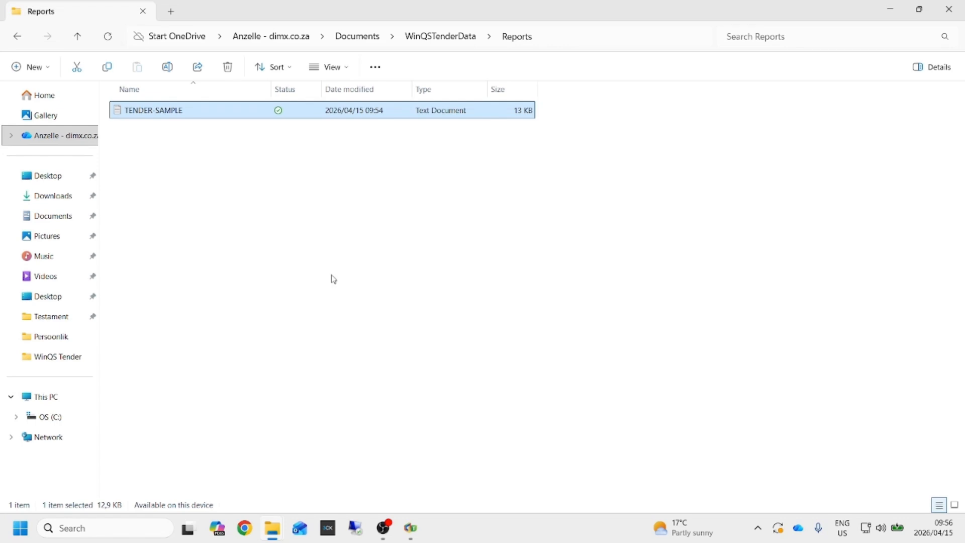
Search Windows for Excel and launch it.
left_click(55, 528)
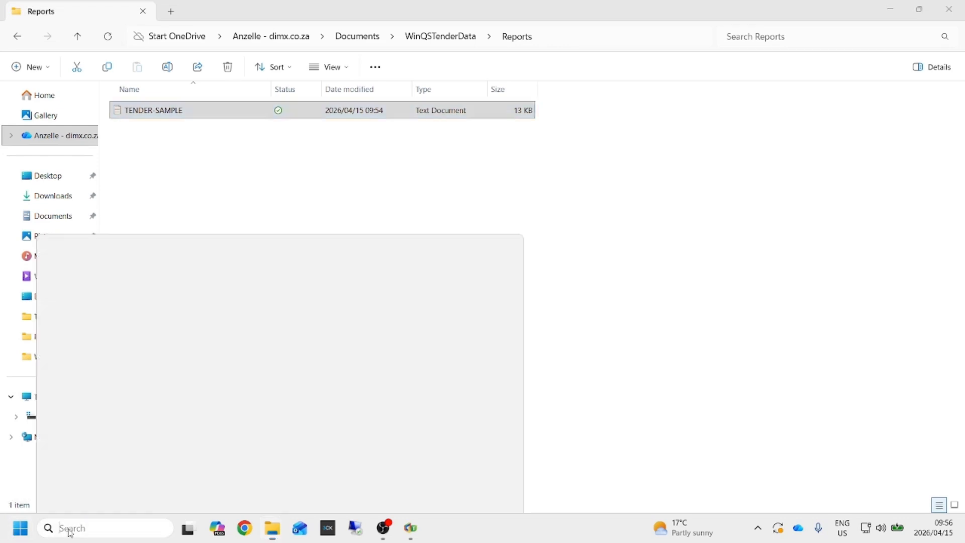
type("exc")
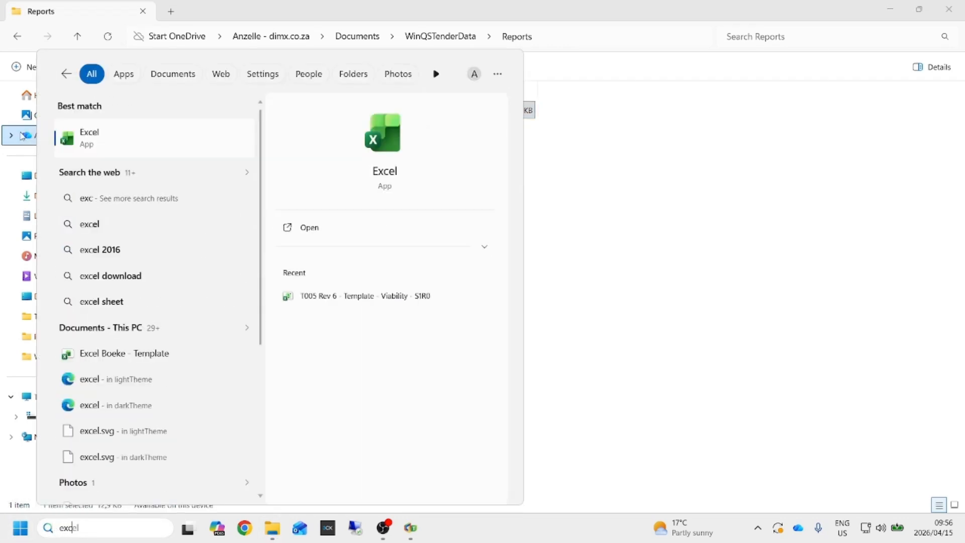
left_click(81, 147)
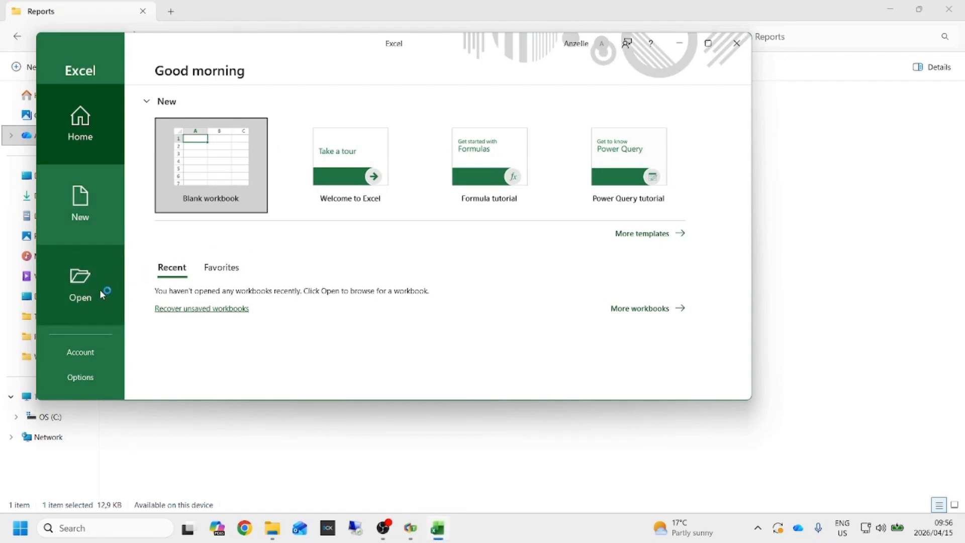
Open the TENDER-SAMPLE text file from the WinQSTenderData Reports folder, listing All Files to find it.
left_click(99, 289)
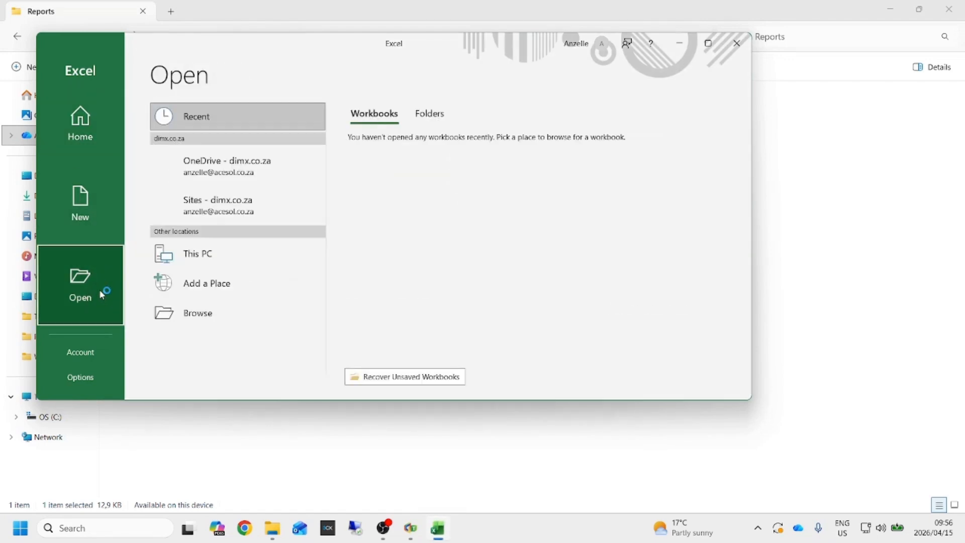
left_click(194, 325)
left_click(184, 175)
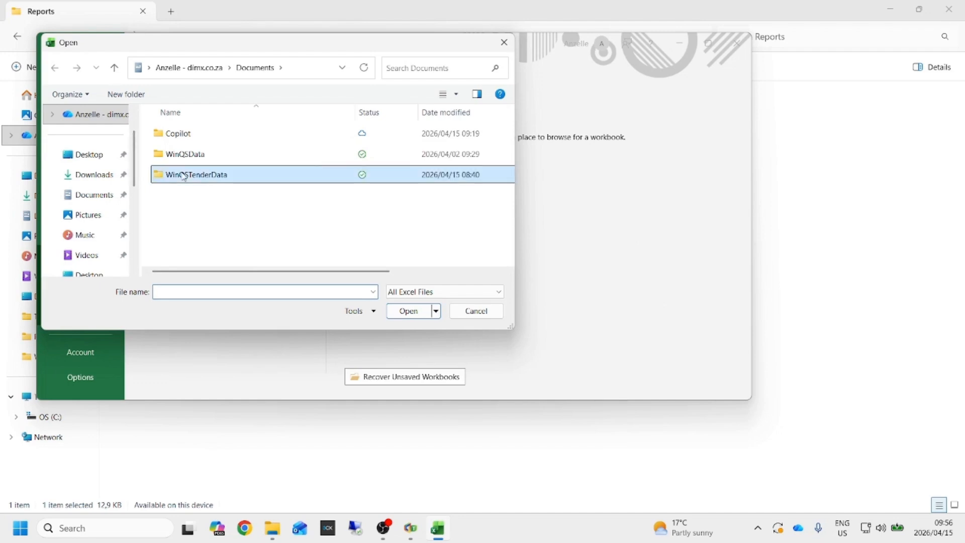
double_click(184, 175)
double_click(181, 175)
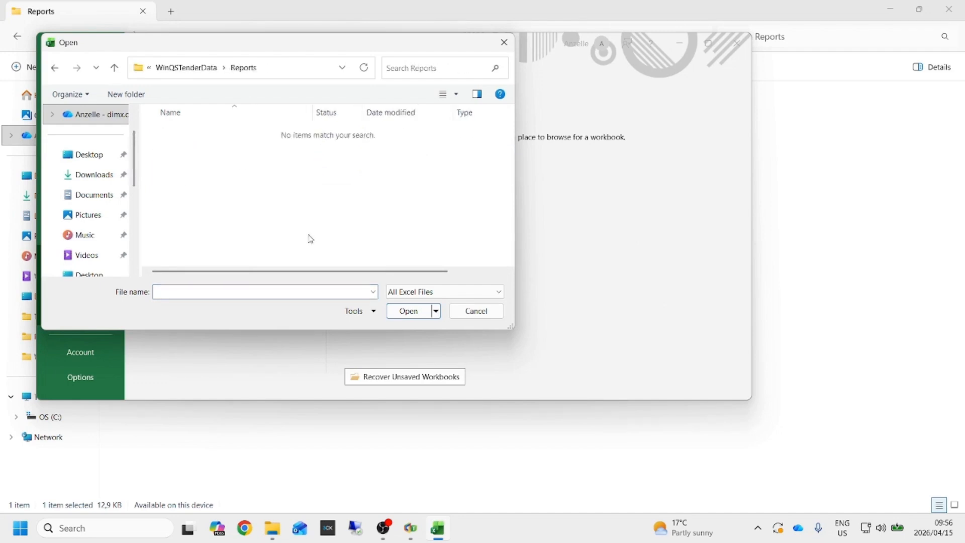
left_click(451, 293)
left_click(442, 304)
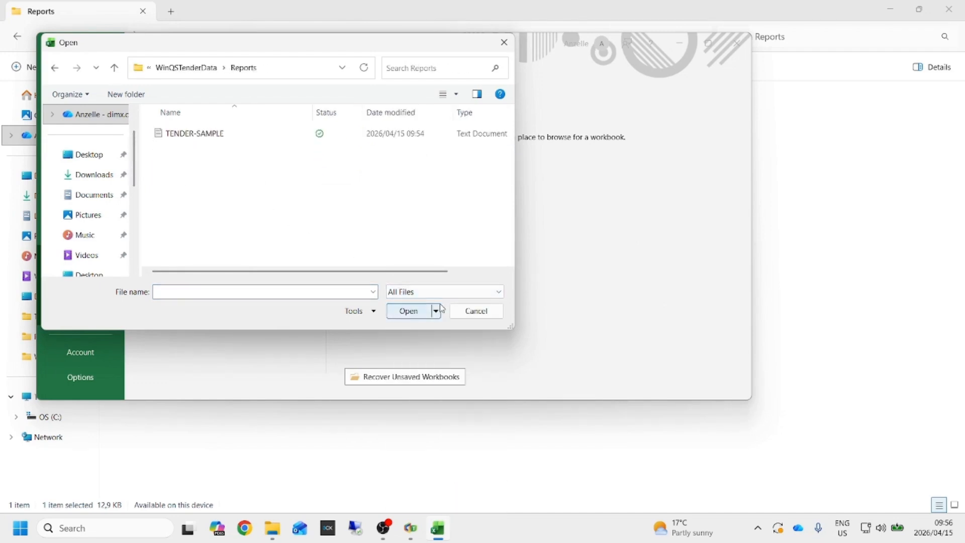
left_click(159, 138)
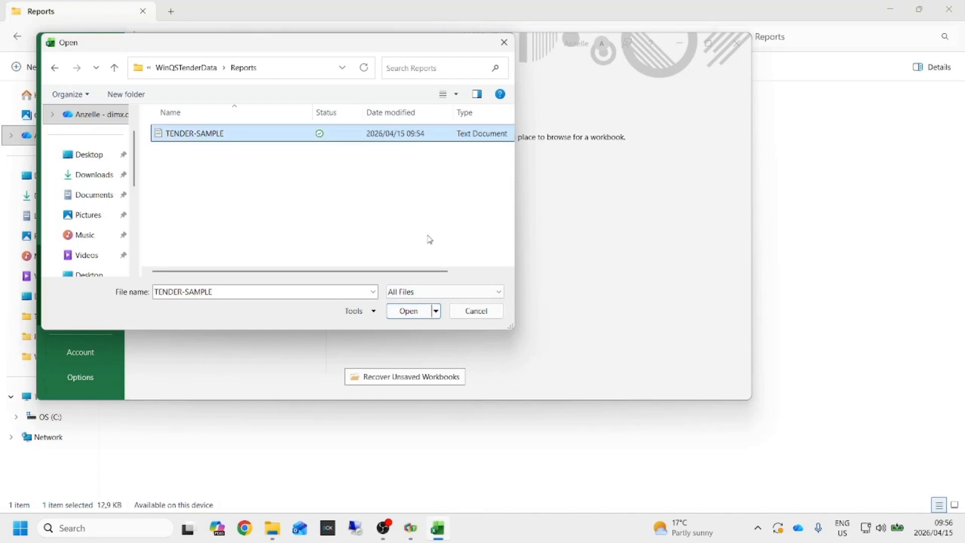
left_click(416, 315)
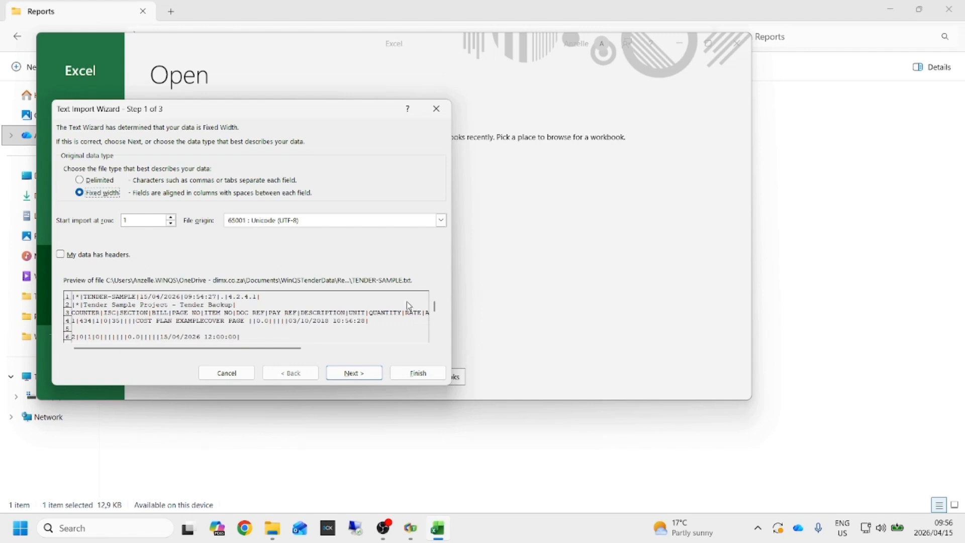
Import the text as delimited data with "|" as the only delimiter and General column format, and maximize the workbook window.
left_click(80, 181)
left_click(355, 373)
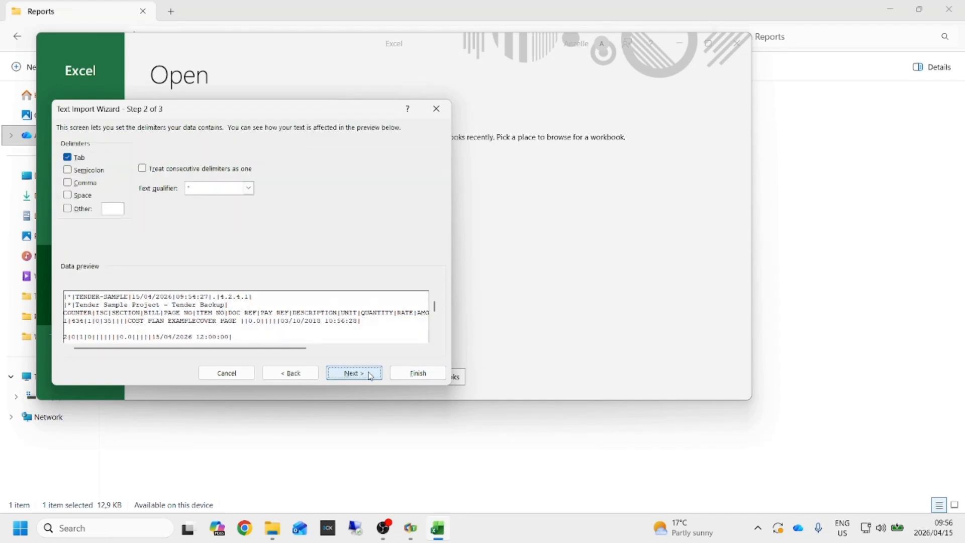
left_click(69, 159)
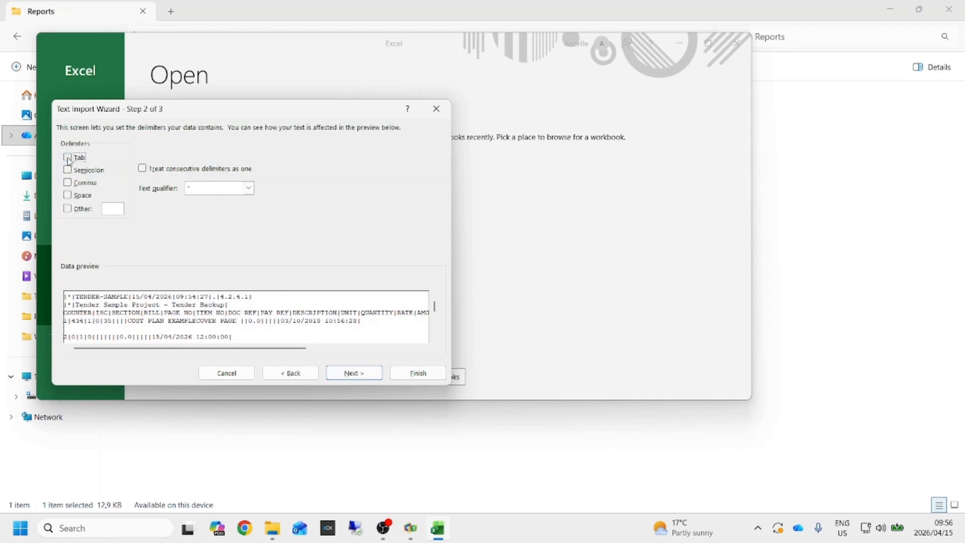
left_click(69, 209)
type("|")
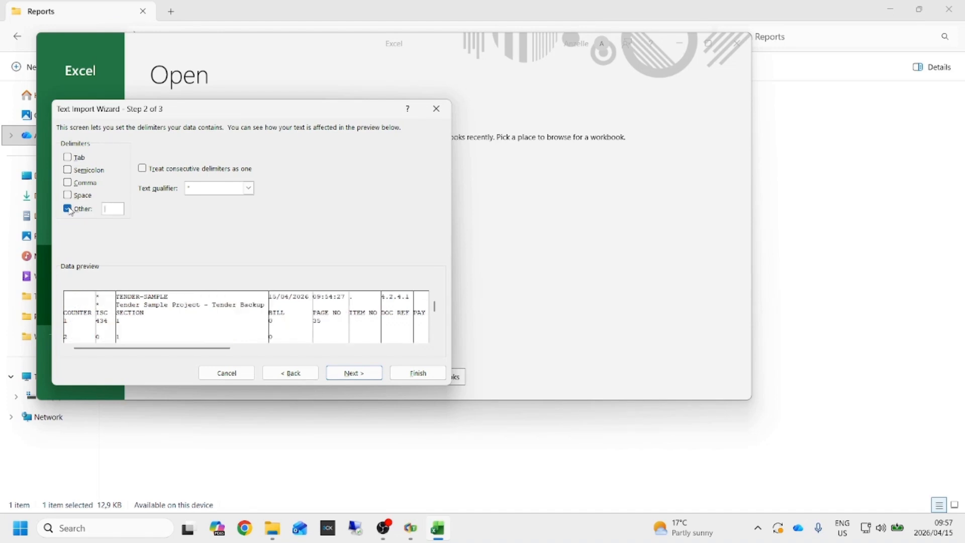
left_click(364, 381)
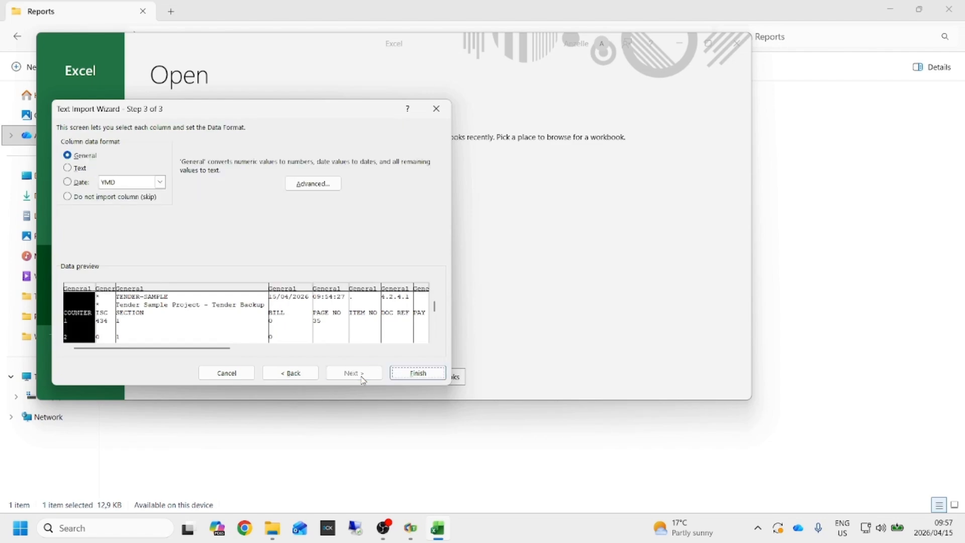
left_click(405, 374)
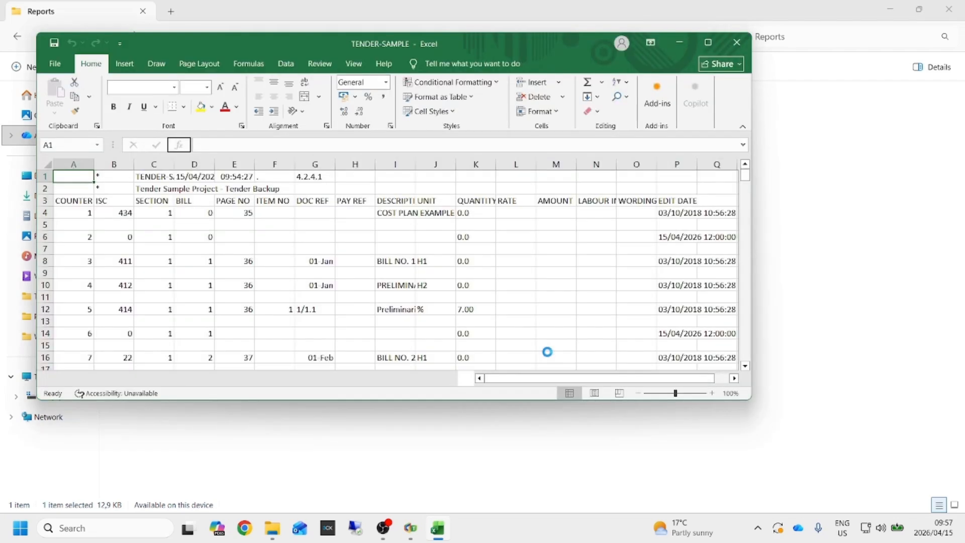
left_click(709, 43)
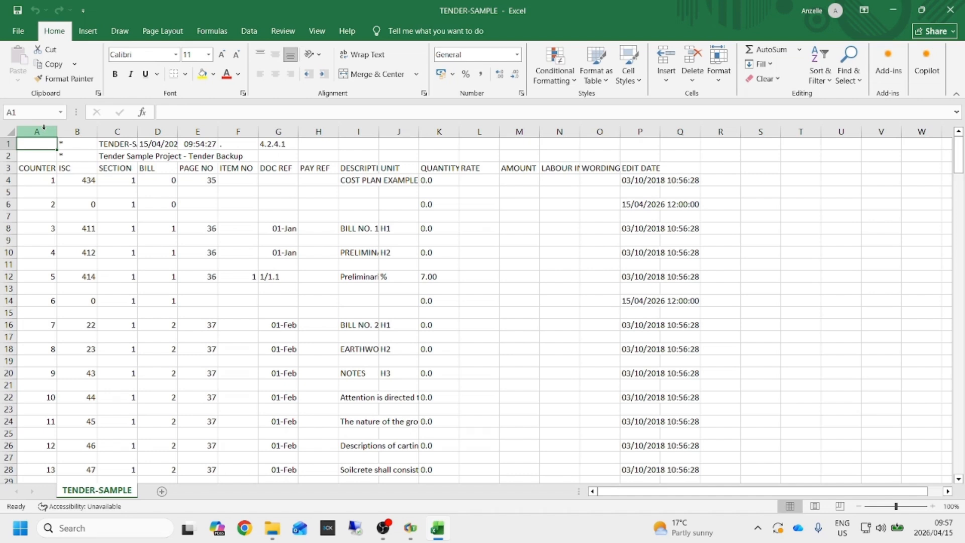
Widen the DESCRIPTION column to roughly six times its width and wrap its text.
left_click(75, 131)
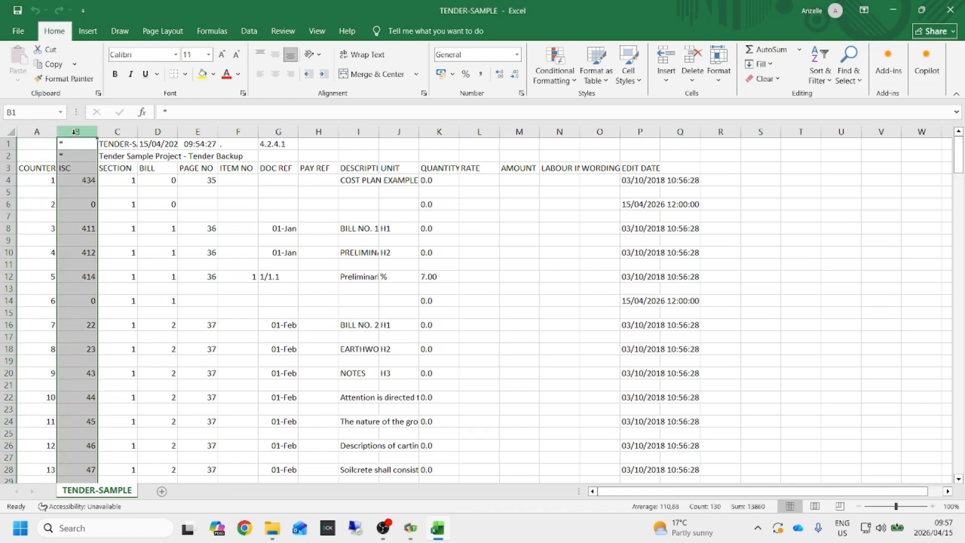
left_click(117, 132)
left_click(166, 128)
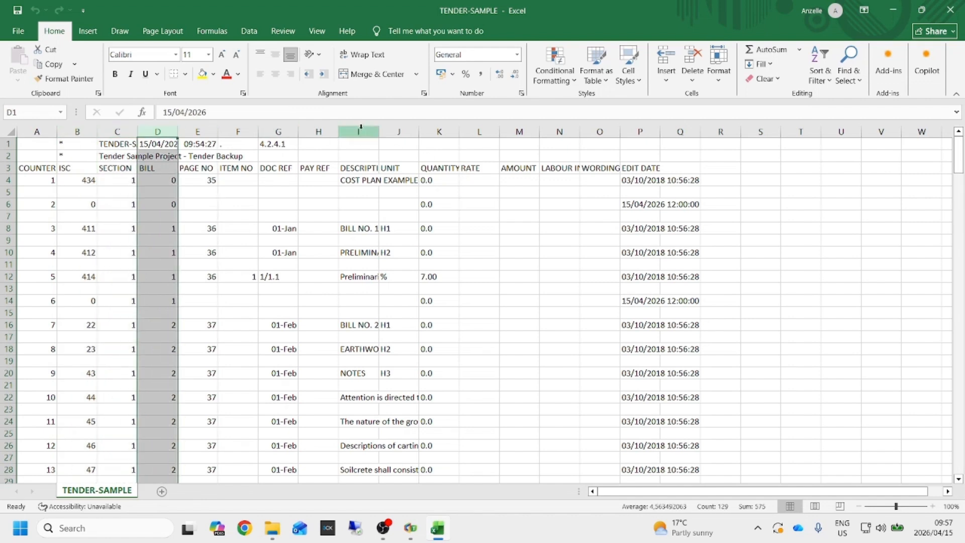
left_click_drag(377, 131, 578, 132)
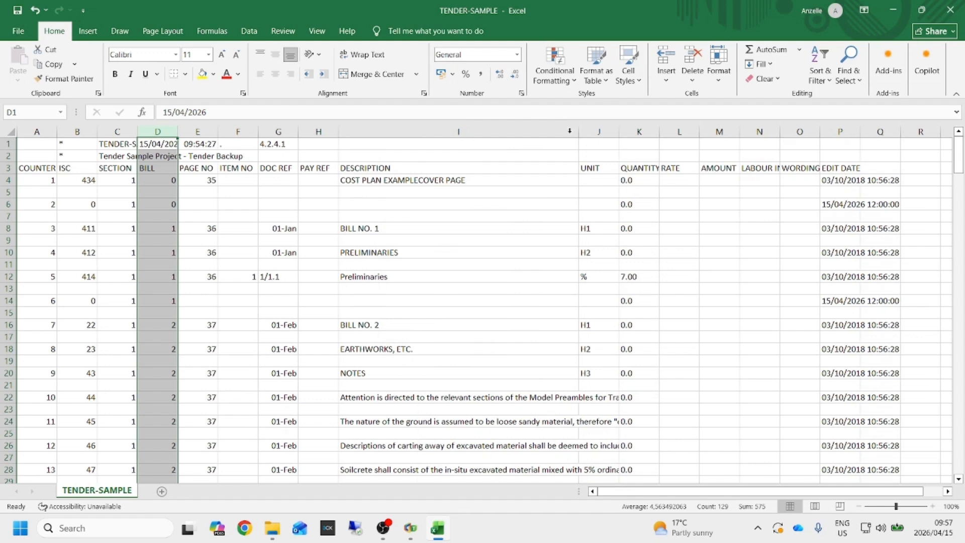
left_click(382, 128)
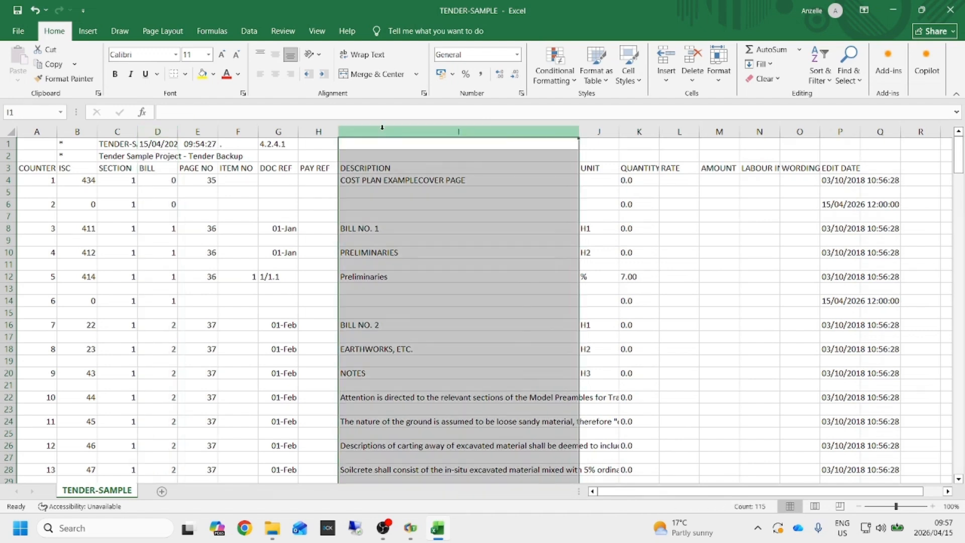
left_click(353, 59)
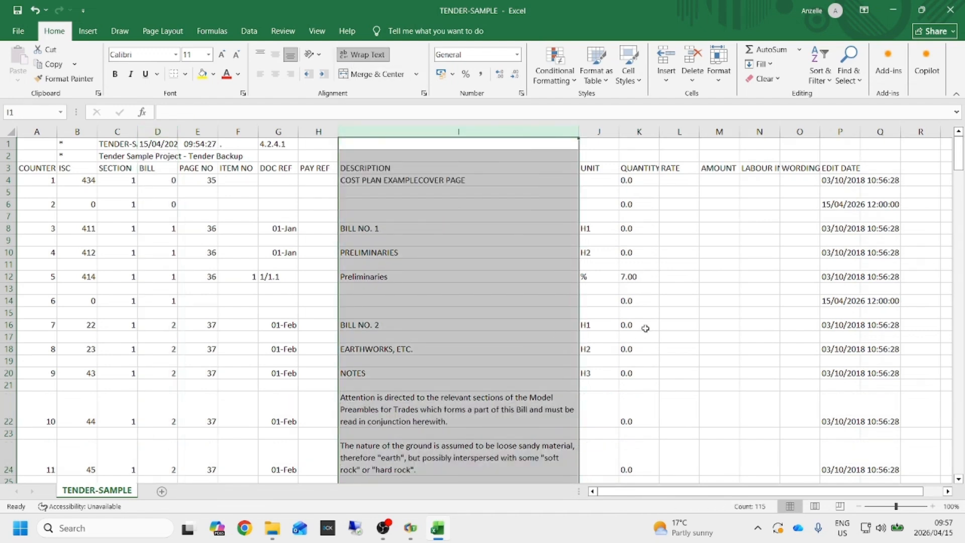
left_click(703, 308)
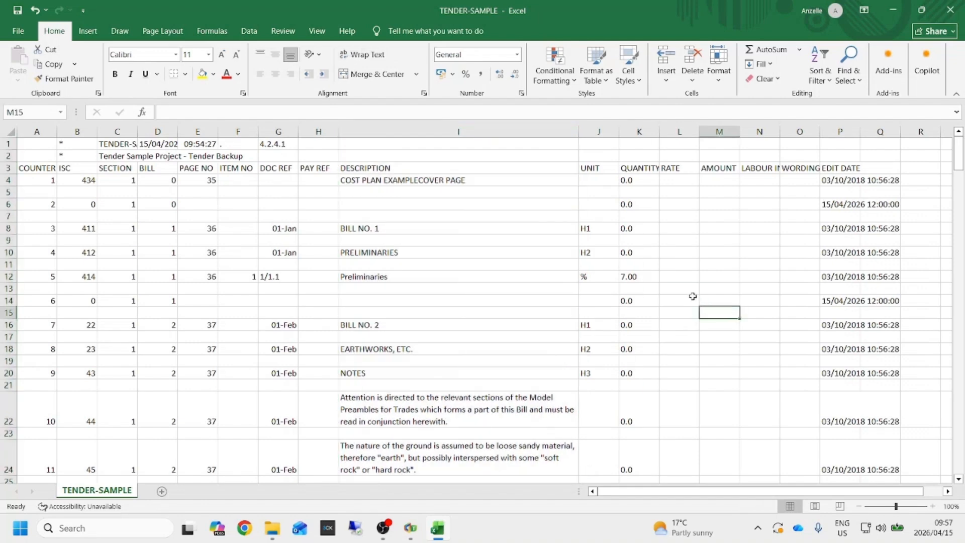
Enter a rate of 100 for item 2/1.1, digging up and removing rubbish, in cell L36.
left_click(681, 131)
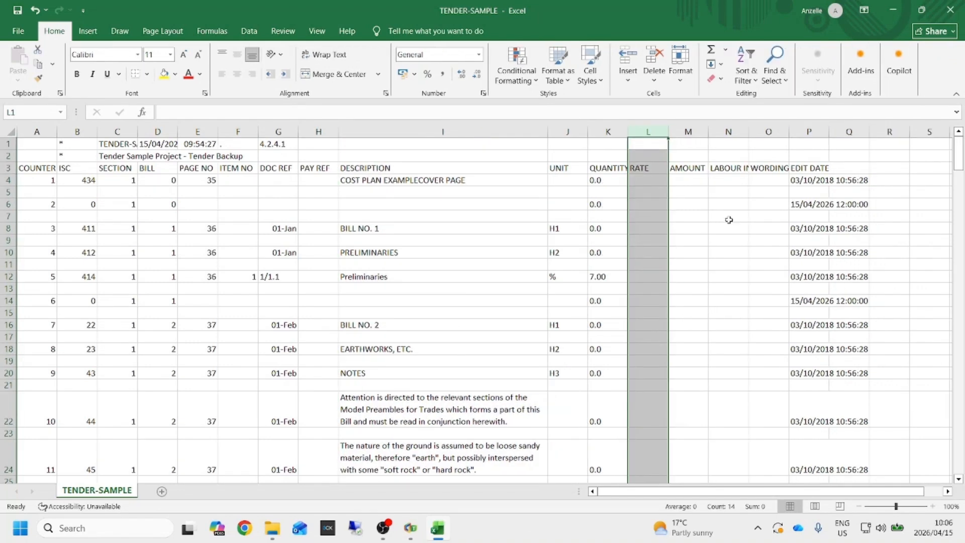
scroll(573, 256, "down", 2)
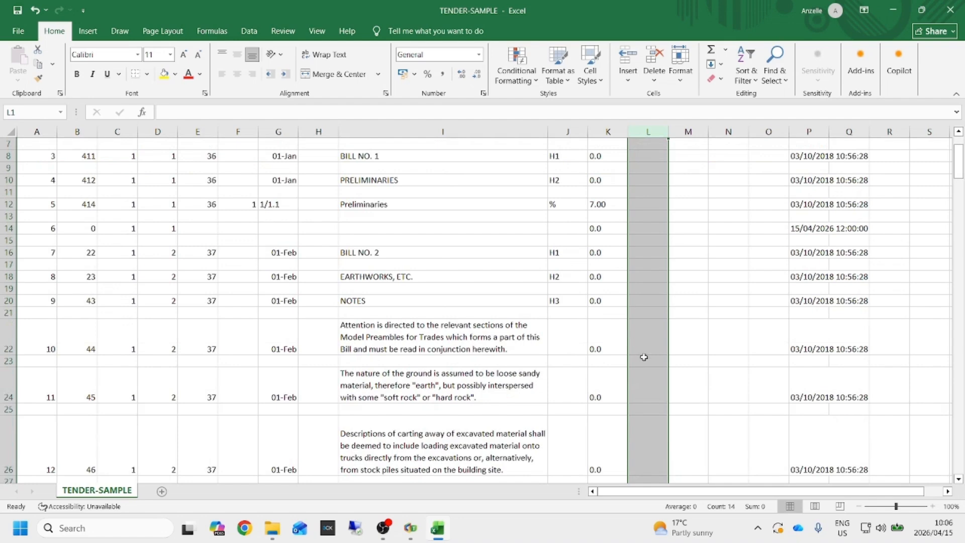
scroll(633, 319, "down", 1)
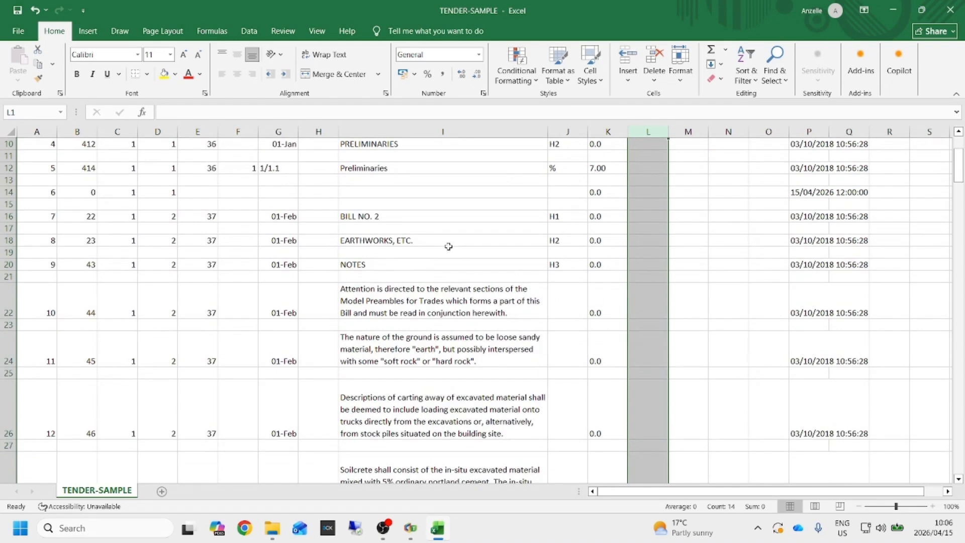
scroll(658, 346, "down", 8)
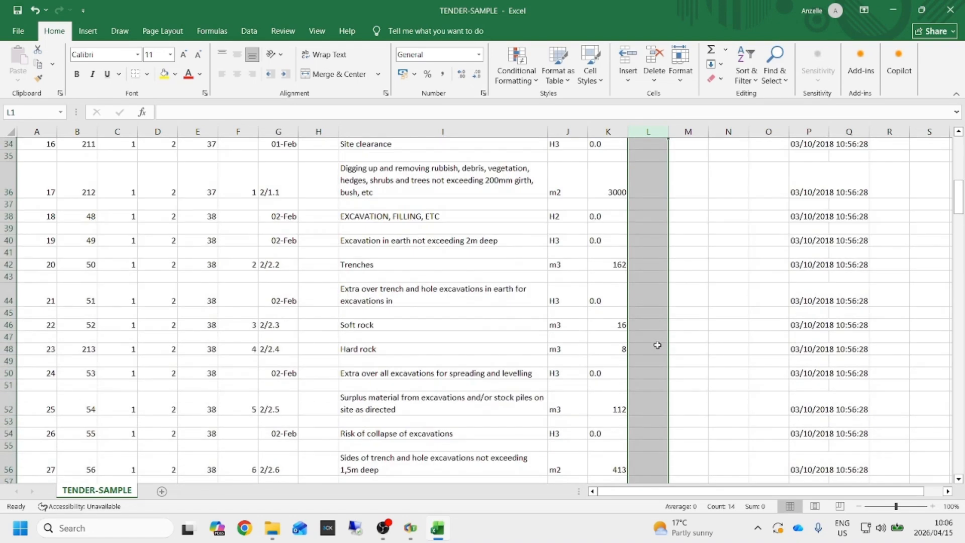
left_click(646, 175)
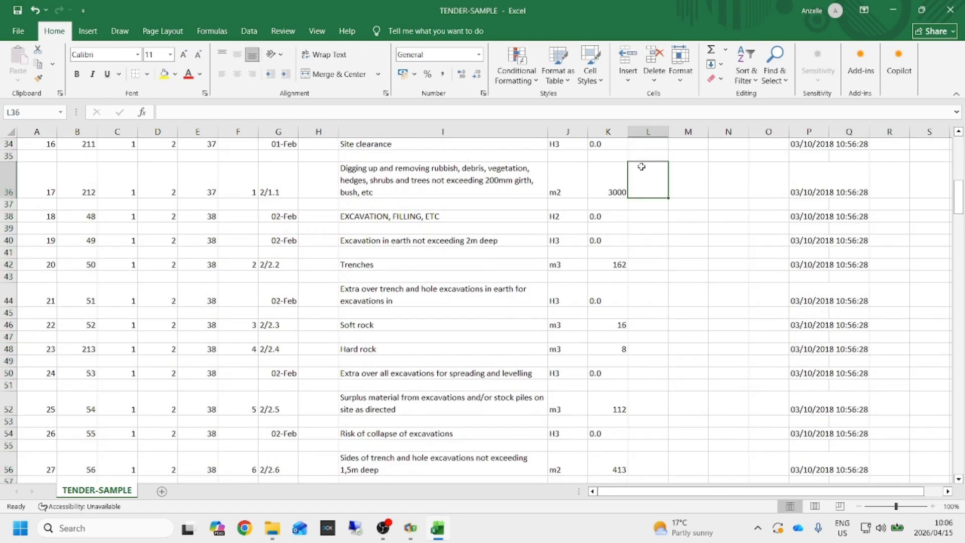
type("100")
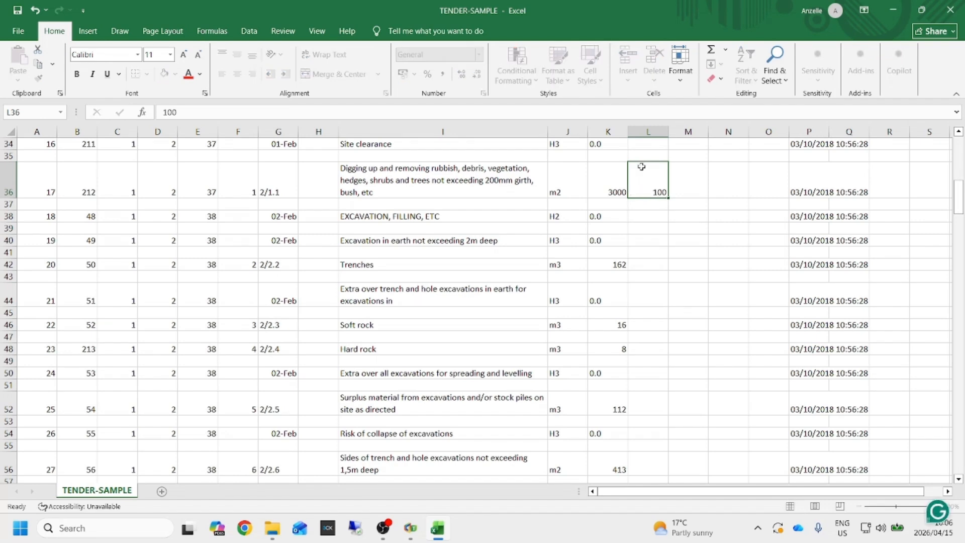
key("Return")
Enter a rate of 50 for item 2/2.2, Trenches, in cell L42.
key("Down")
key("Down")
key("Down")
key("Down")
key("Down")
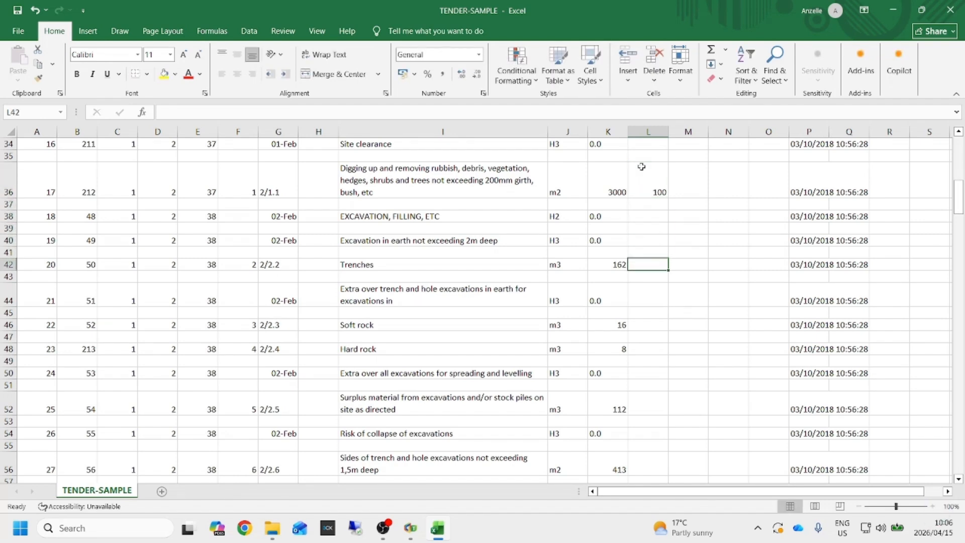
type("50")
key("Return")
Enter rates of 20 for Soft rock, item 2/2.3, and 25 for Hard rock, item 2/2.4.
key("Down")
key("Down")
key("Down")
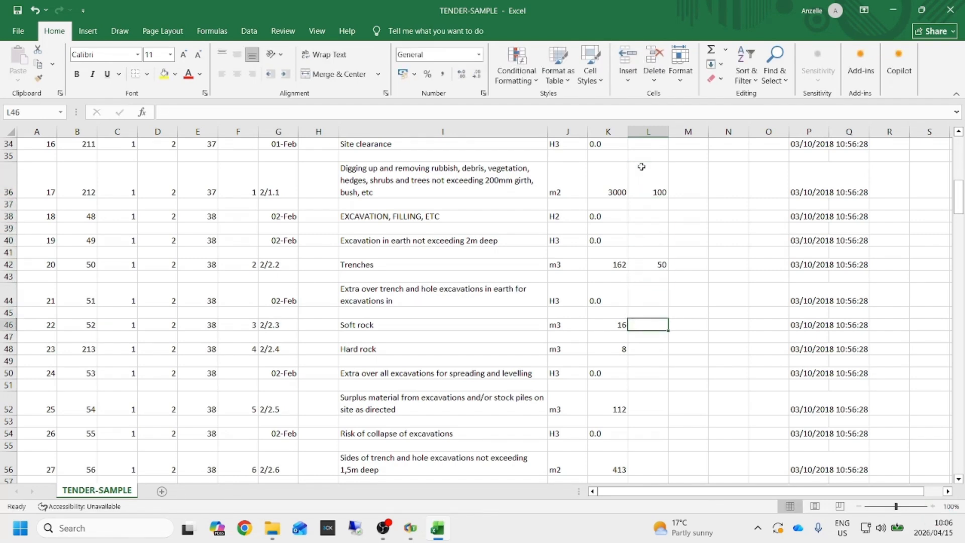
type("20")
key("Return")
key("Down")
type("25")
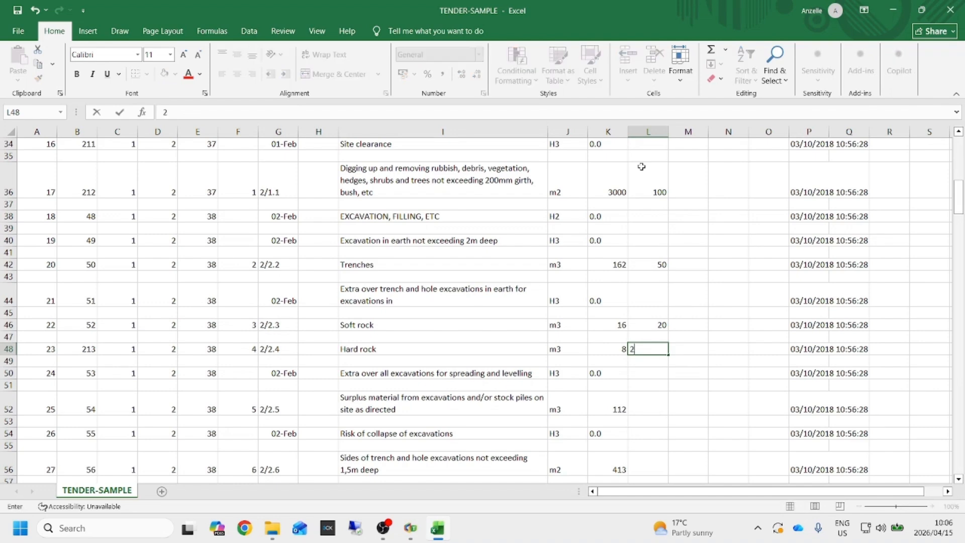
key("Return")
Enter rates of 360 for surplus material, item 2/2.5, and 125 for sides of trench and hole excavations, item 2/2.6.
key("Down")
key("Down")
key("Down")
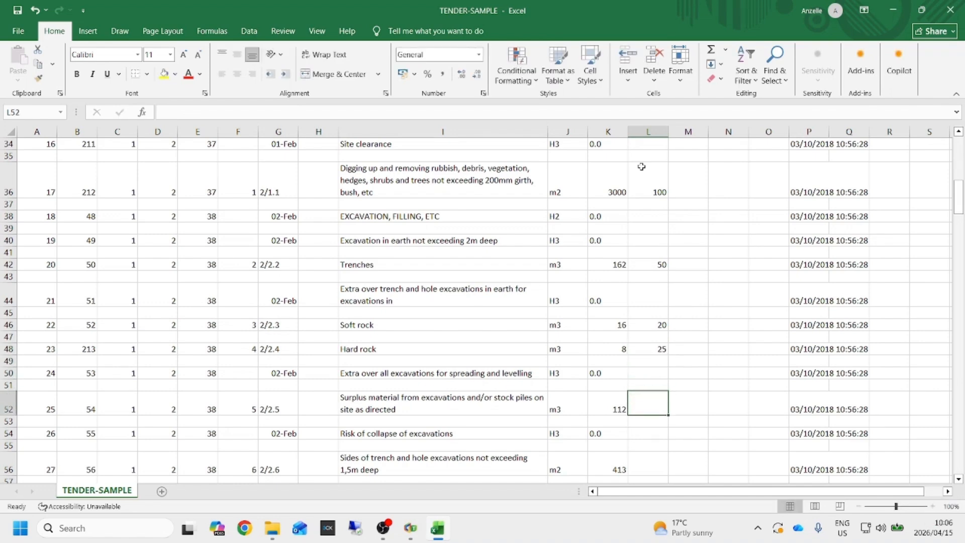
type("360")
key("Return")
key("Down")
key("Down")
key("Down")
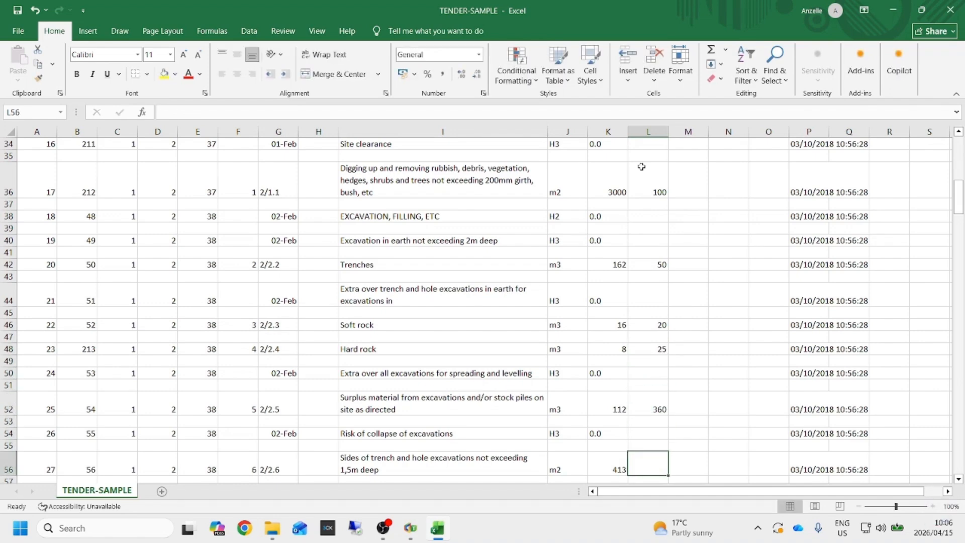
type("125")
key("Return")
Enter rates of 500 for keeping excavations free of all water, item 2/2.7, and 257 for backfilling to trenches, item 2/2.8.
key("Down")
key("Down")
key("Down")
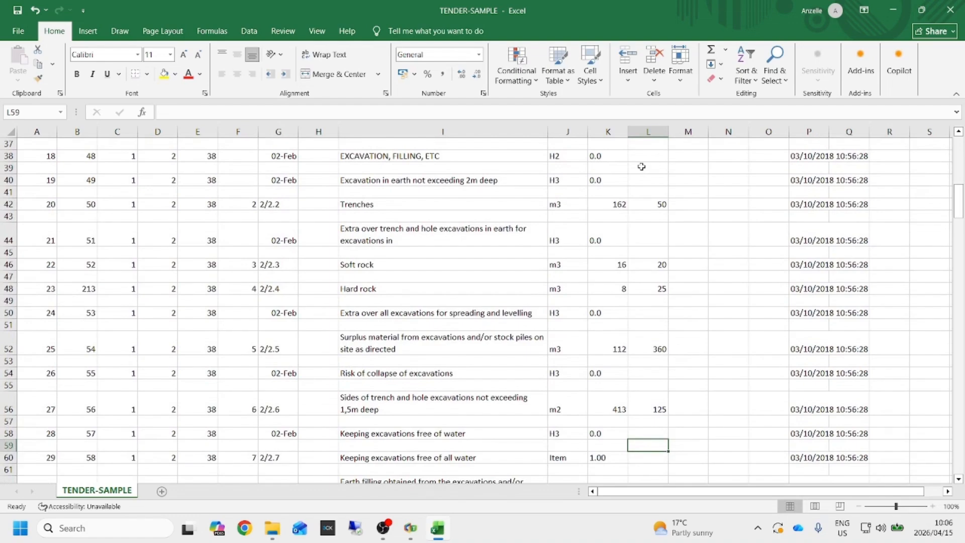
type("500")
key("Return")
key("Down")
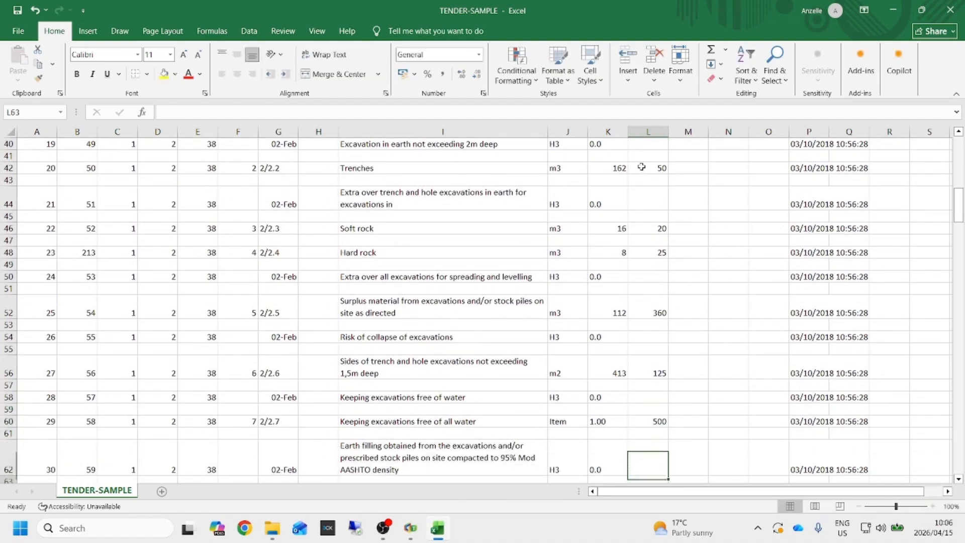
key("Down")
key("Down")
type("257")
key("Return")
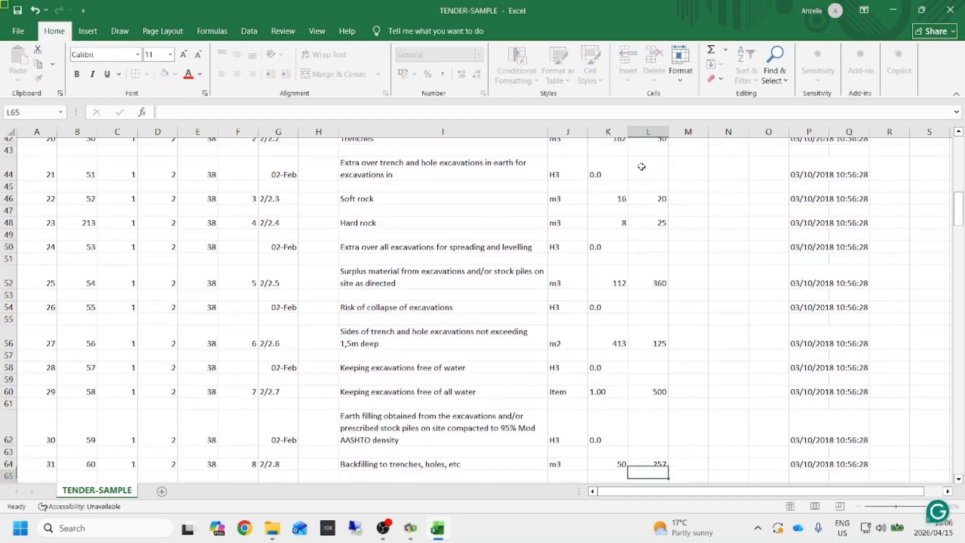
Enter rates of 23 and 36 for the two under-floors filling items, 2/2.9 and 2/2.10.
key("Down")
key("Down")
key("Down")
type("23")
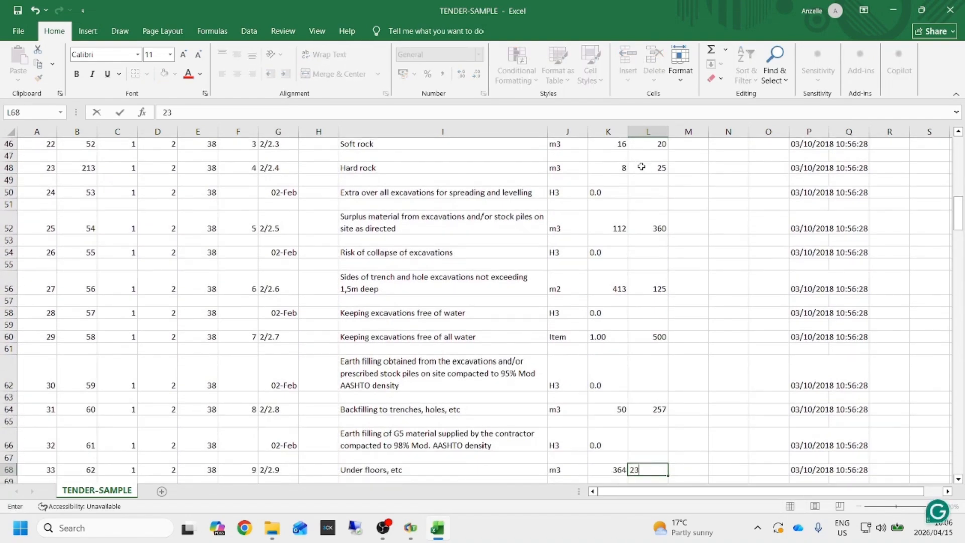
key("Return")
key("Down")
key("Down")
key("Down")
type("36")
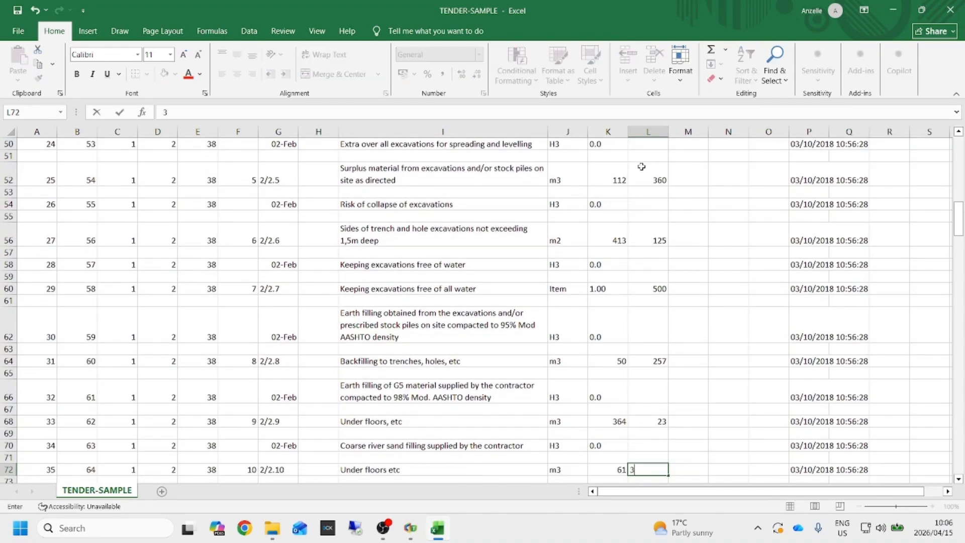
key("Return")
Enter a rate of 125 for compaction of ground surface under floors, item 2/3.11.
key("Down")
key("Down")
key("Down")
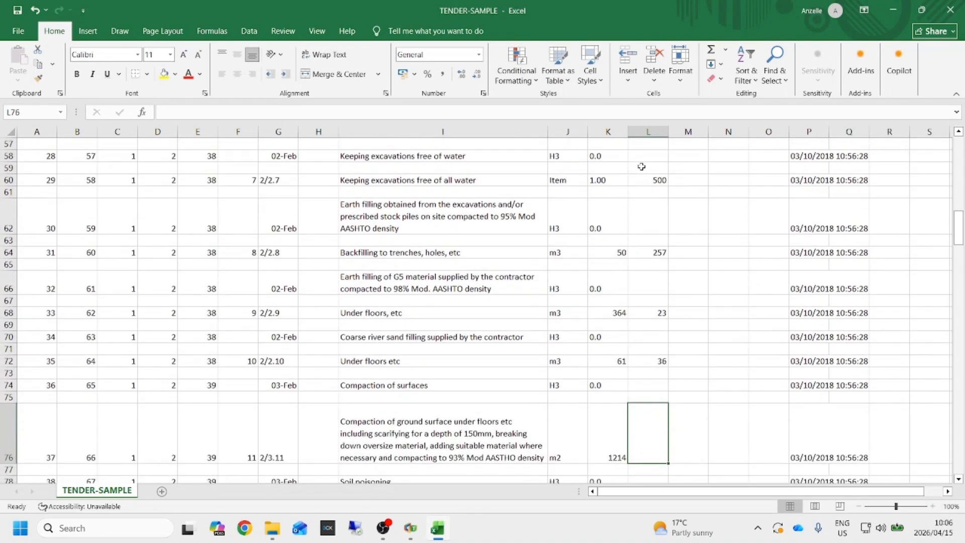
type("125")
key("Return")
Enter rates of 147 and 169 for the two soil insecticide items, 2/3.12 and 2/3.13.
key("Down")
key("Down")
key("Down")
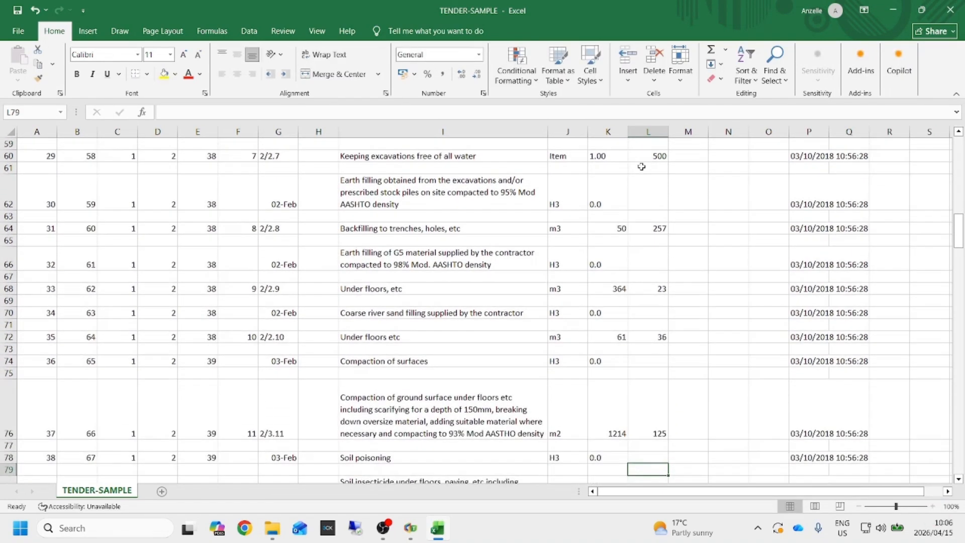
type("147")
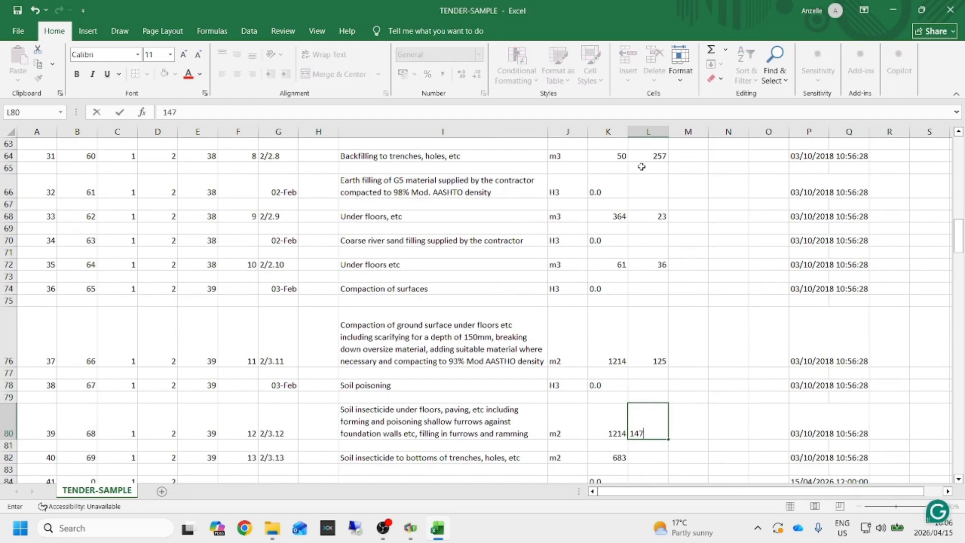
key("Return")
key("Down")
type("169")
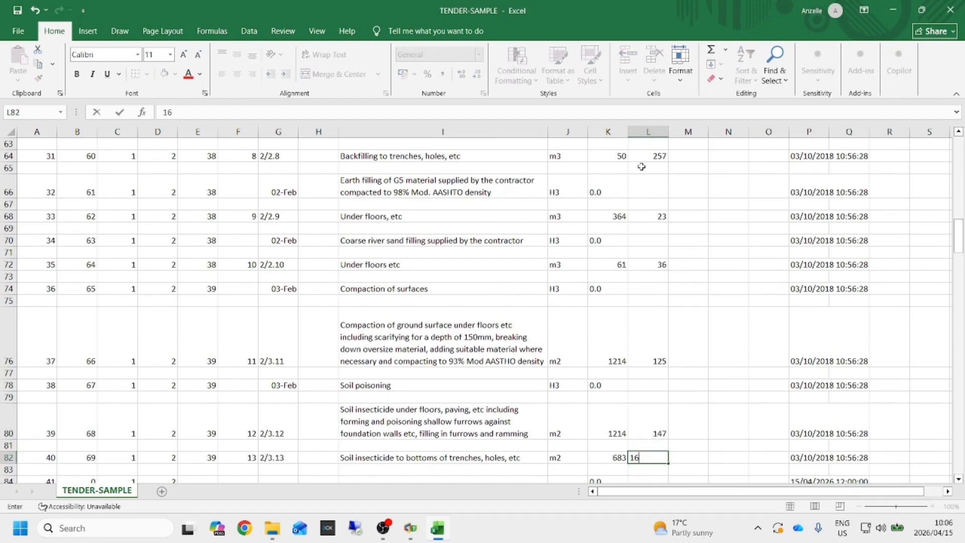
key("Return")
key("Down")
key("Down")
key("Down")
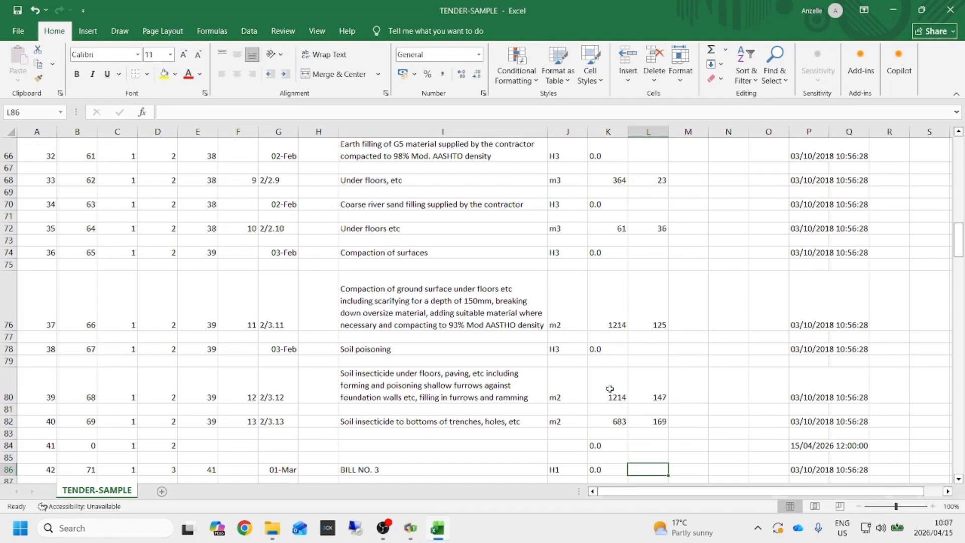
Save the priced sheet as an Excel Workbook named TENDER-SAMPLE in the Reports folder and close it.
left_click(19, 31)
left_click(38, 199)
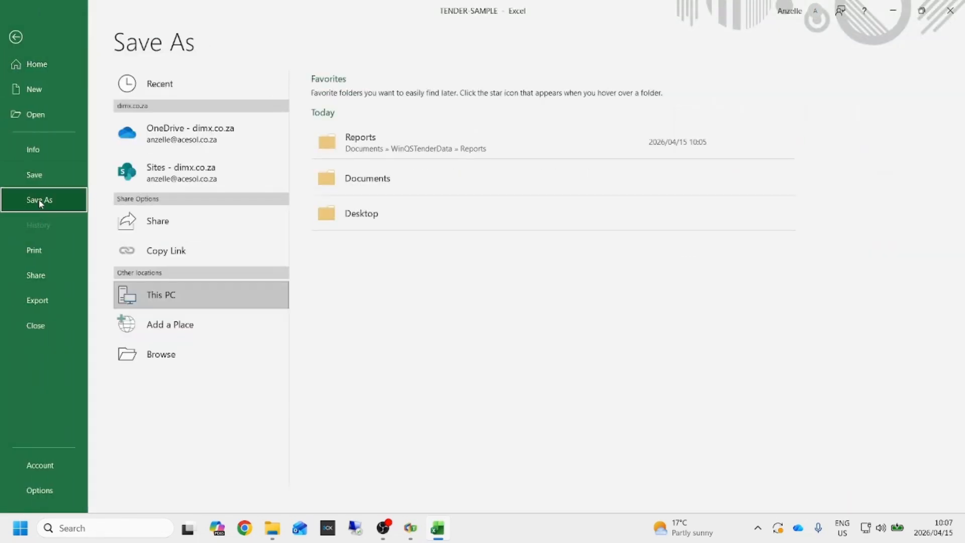
left_click(392, 150)
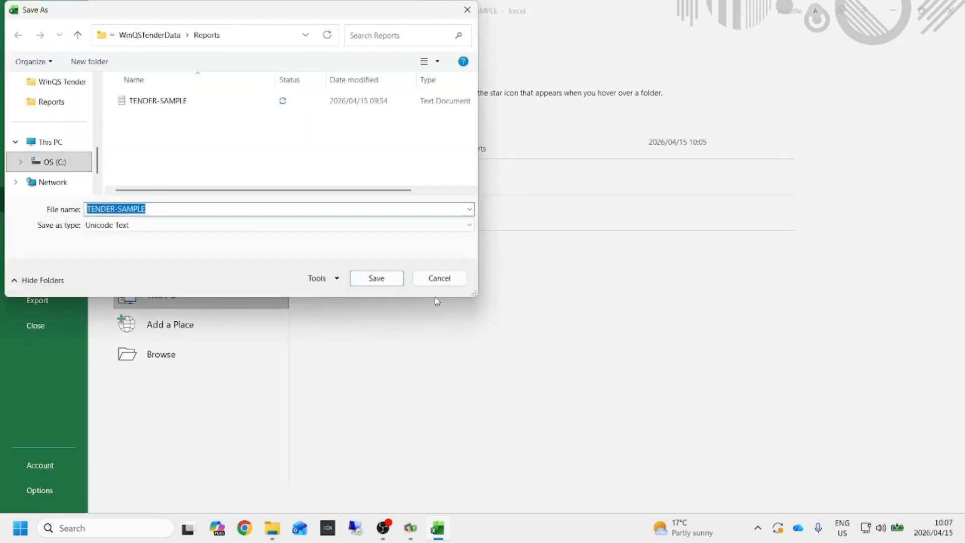
left_click(125, 226)
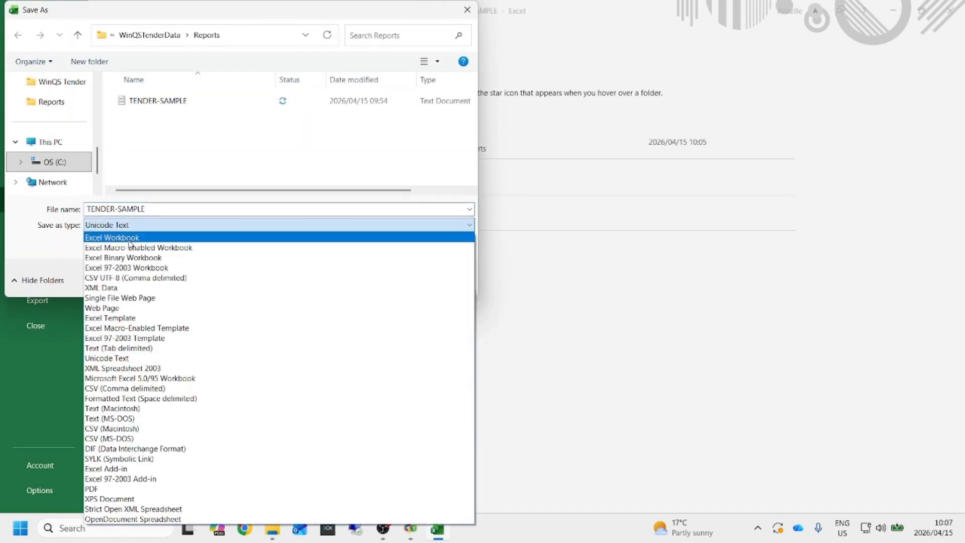
left_click(125, 238)
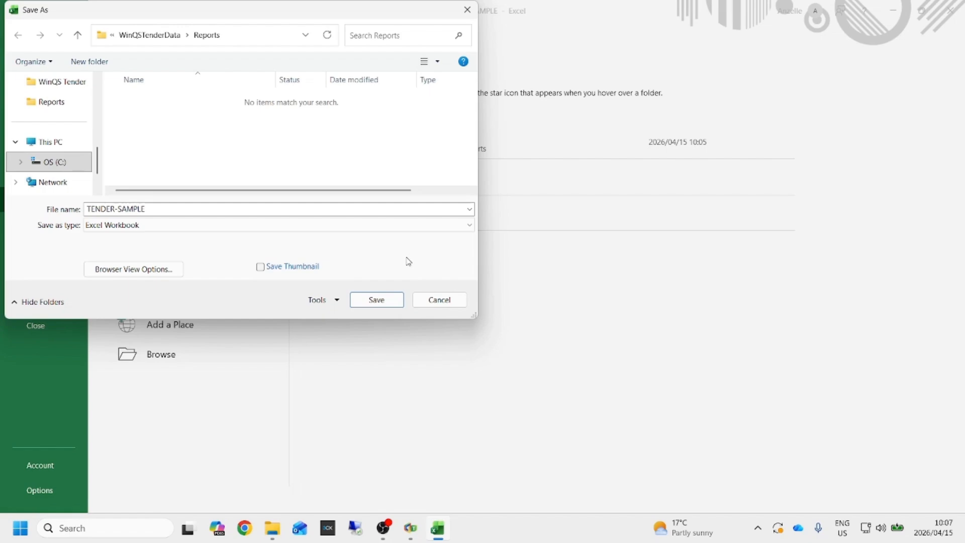
left_click(385, 301)
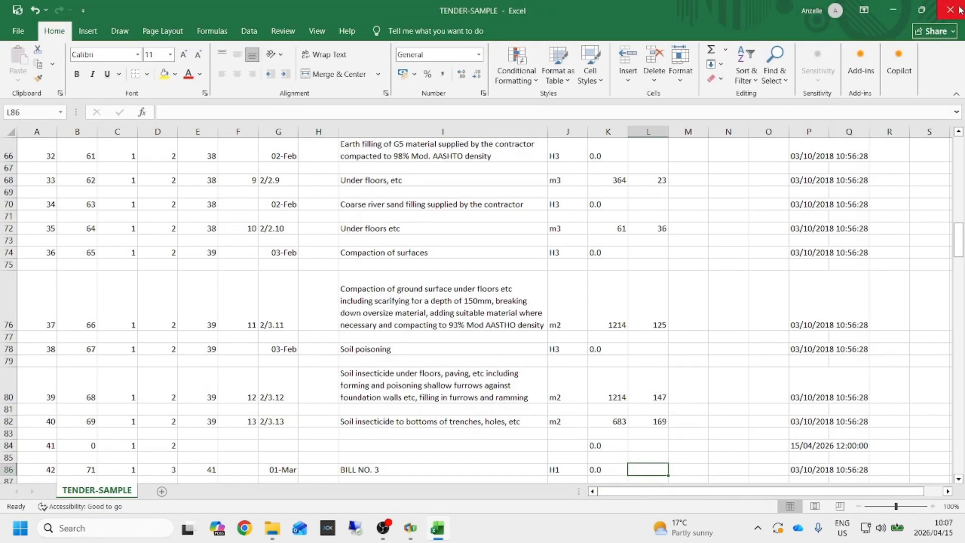
left_click(959, 9)
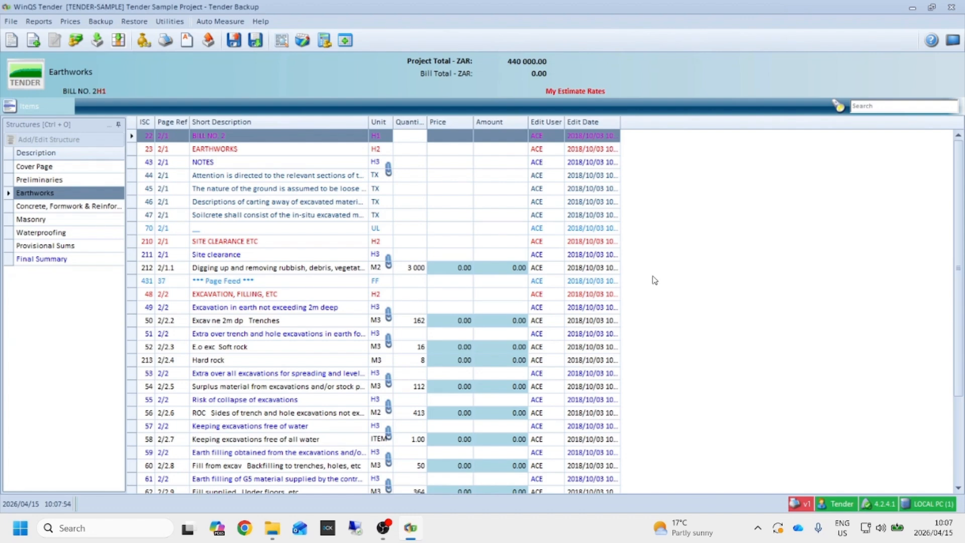
Import the prices from the TENDER-SAMPLE Excel file in the WinQSTenderData Reports folder, replacing any existing prices.
left_click(119, 40)
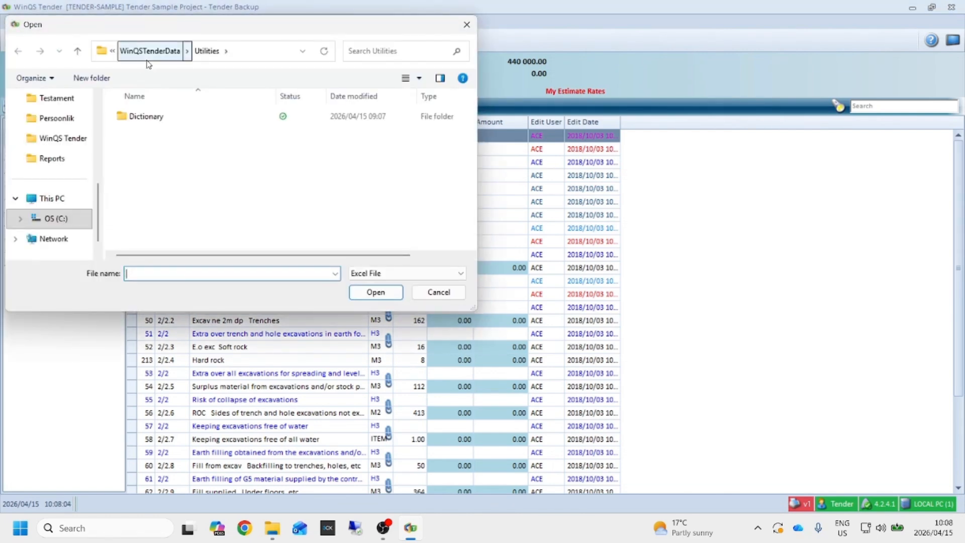
left_click(149, 55)
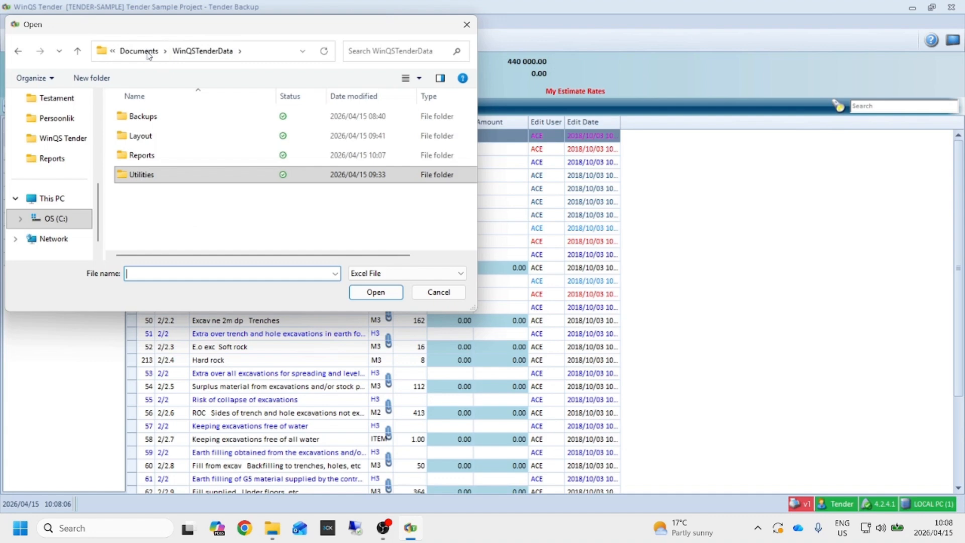
double_click(142, 155)
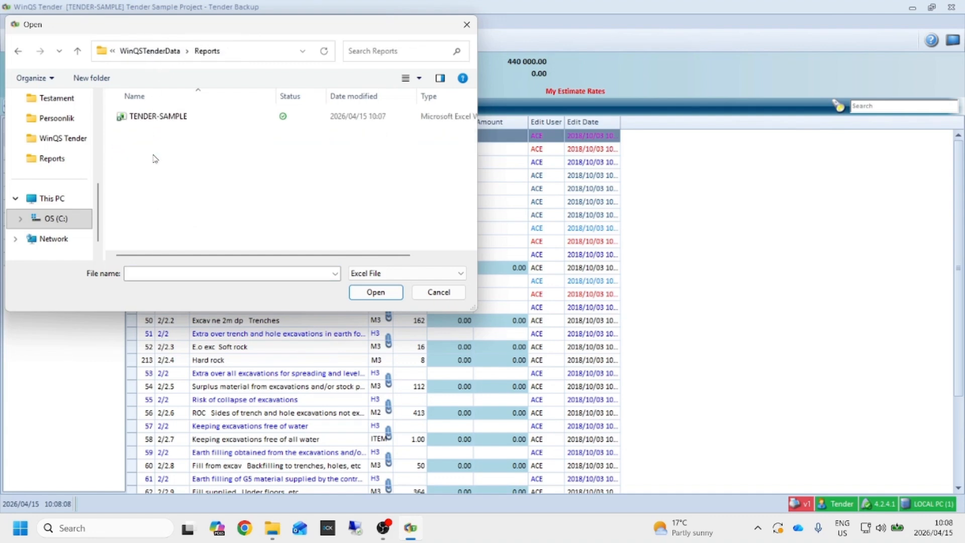
left_click(158, 121)
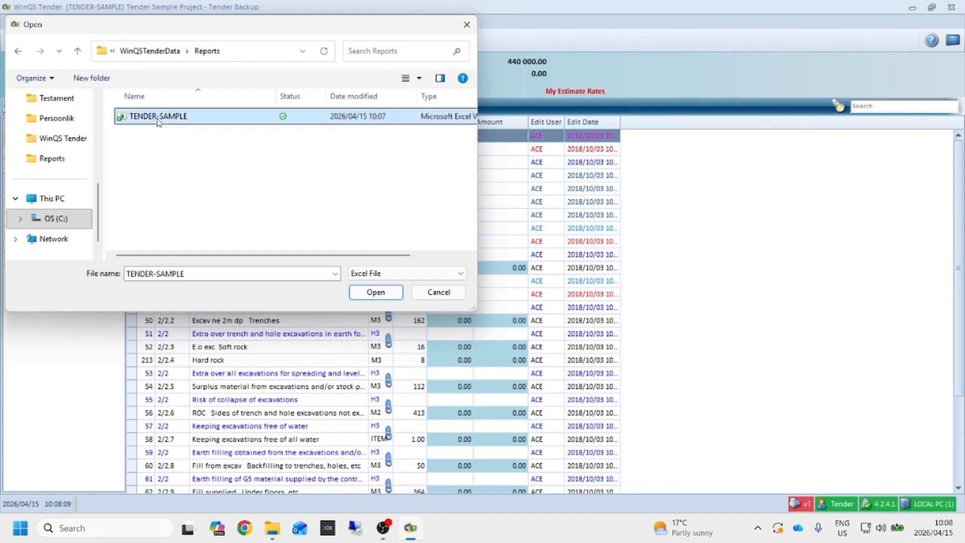
left_click(385, 293)
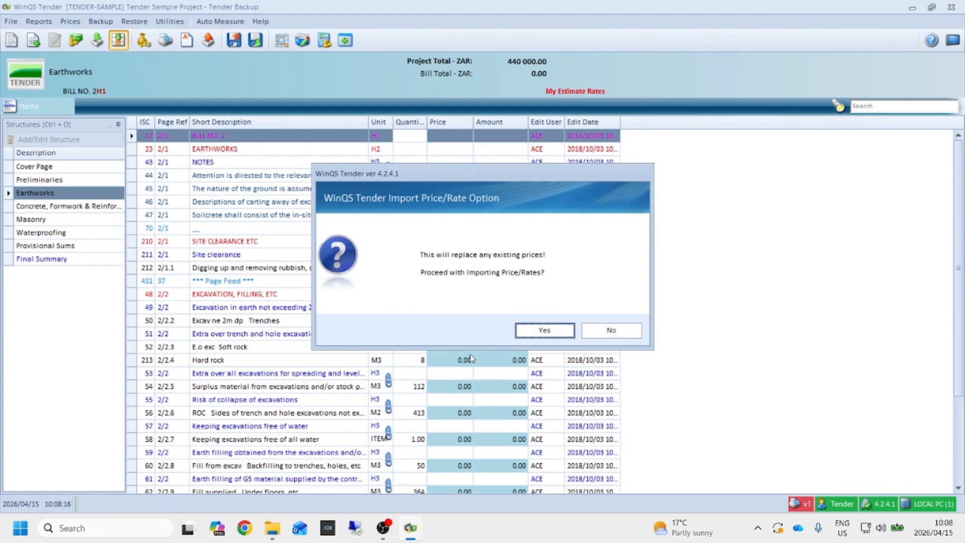
left_click(544, 329)
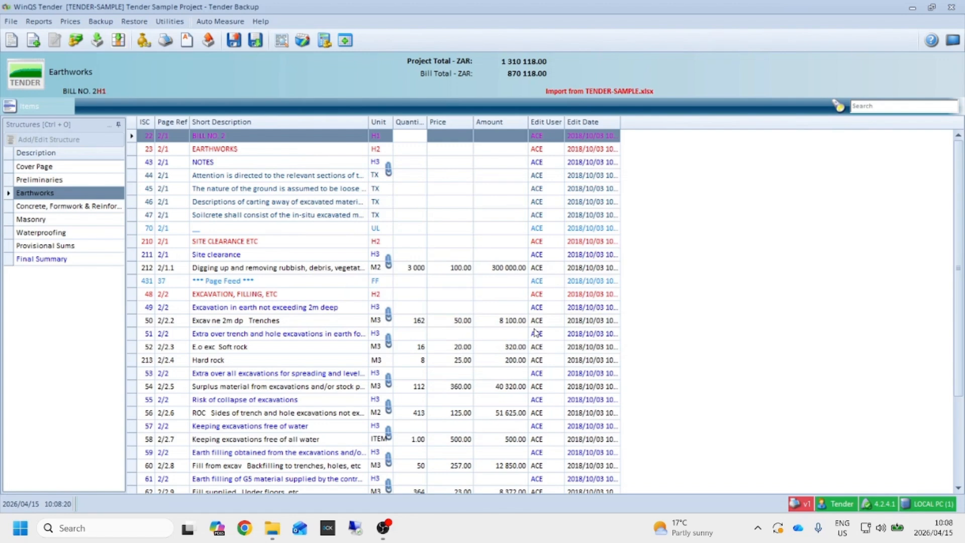
Check the imported prices and amounts of all items in the Earthworks bill.
left_click(452, 269)
scroll(575, 351, "down", 15)
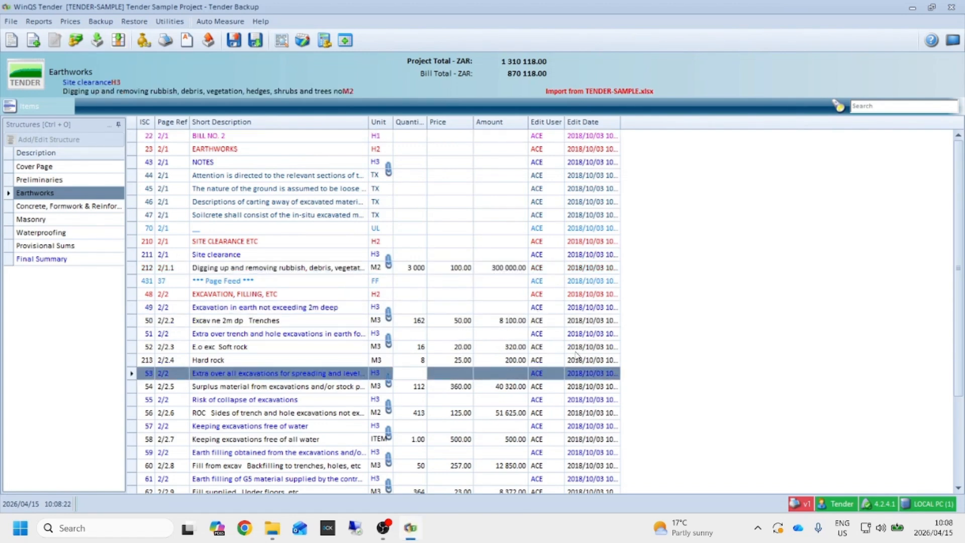
scroll(576, 356, "down", 9)
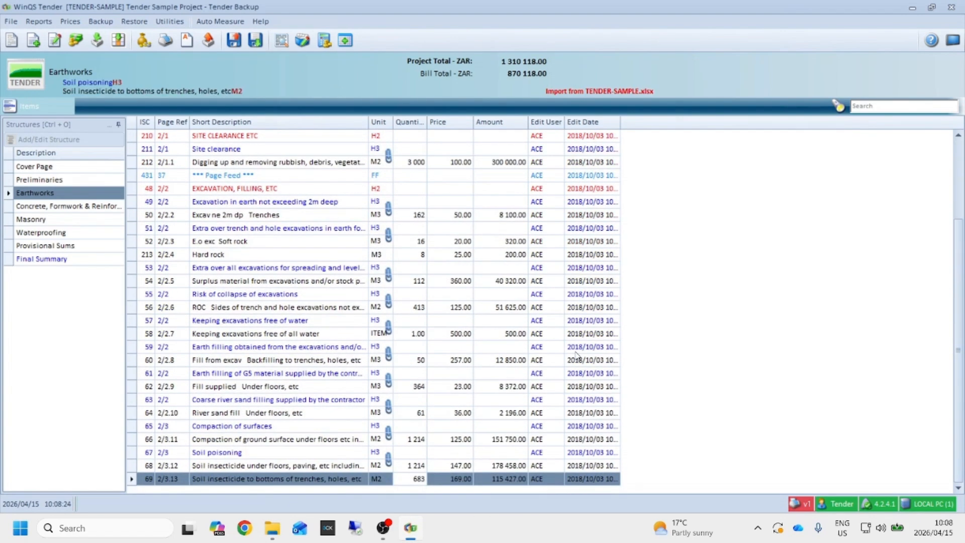
scroll(576, 356, "up", 6)
scroll(577, 356, "up", 20)
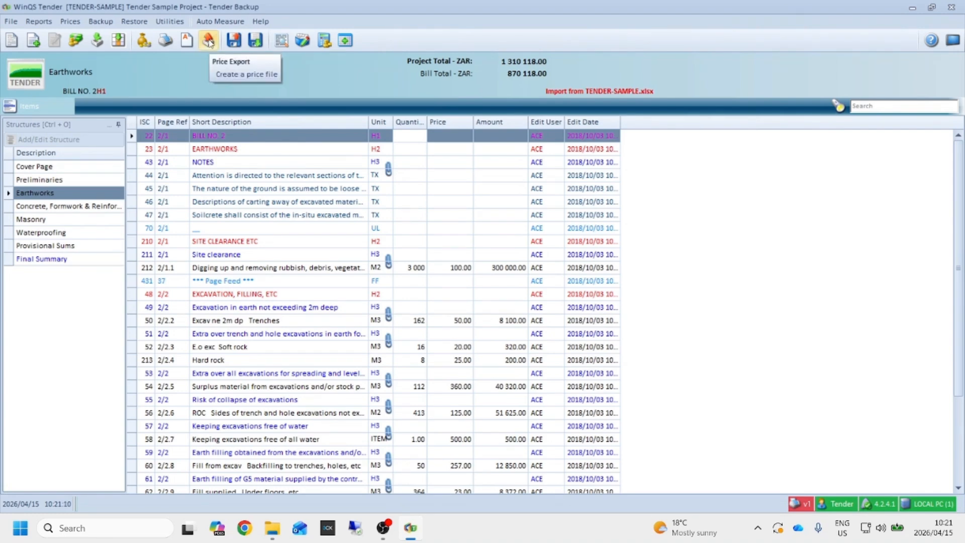
Export the project's prices and rates to a PRC price file in the Utilities folder.
left_click(210, 42)
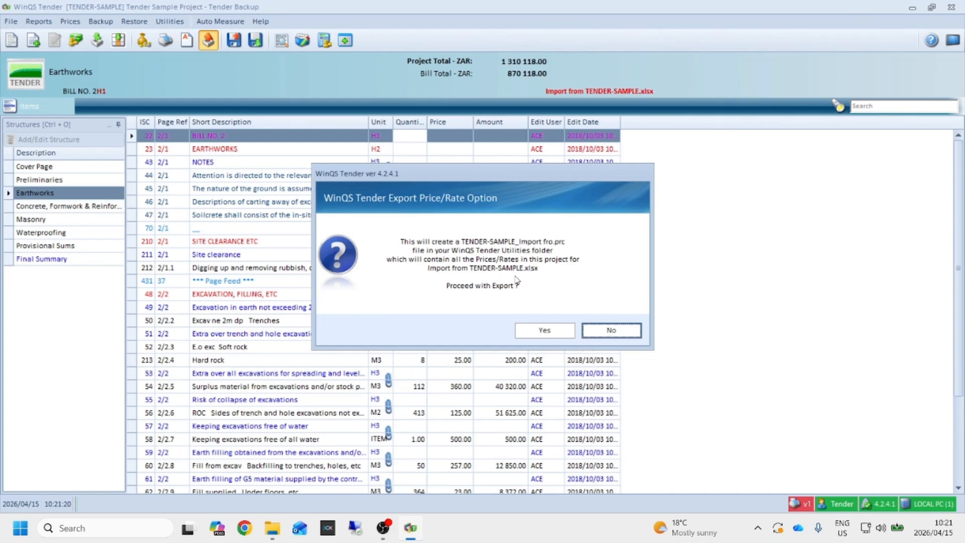
left_click(562, 330)
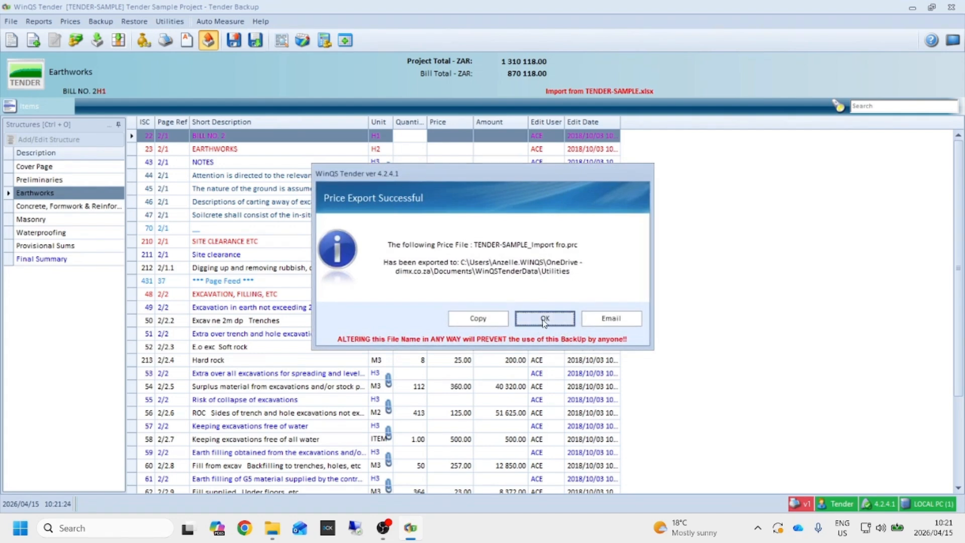
left_click(545, 319)
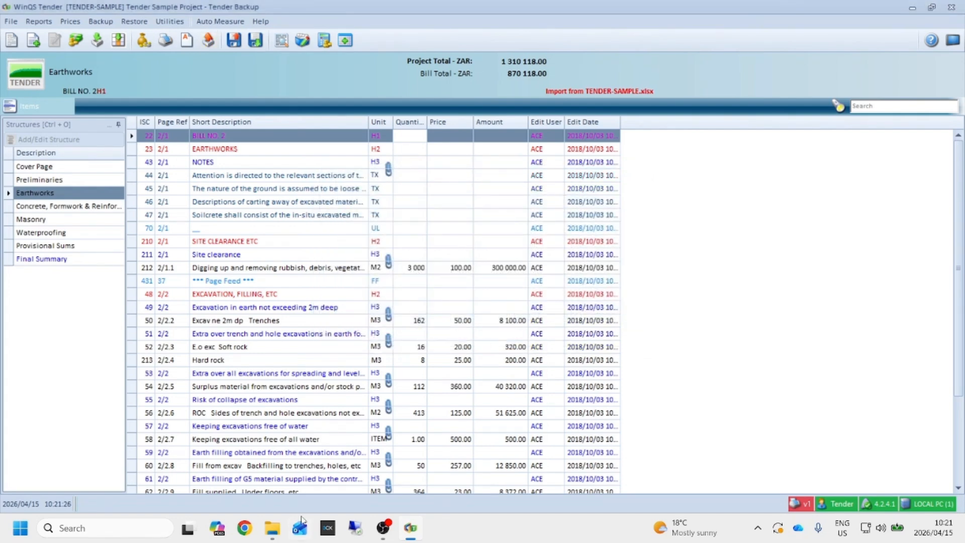
Switch to File Explorer and locate the exported price file in the Utilities folder of WinQSTenderData.
mouse_move(280, 532)
left_click(251, 486)
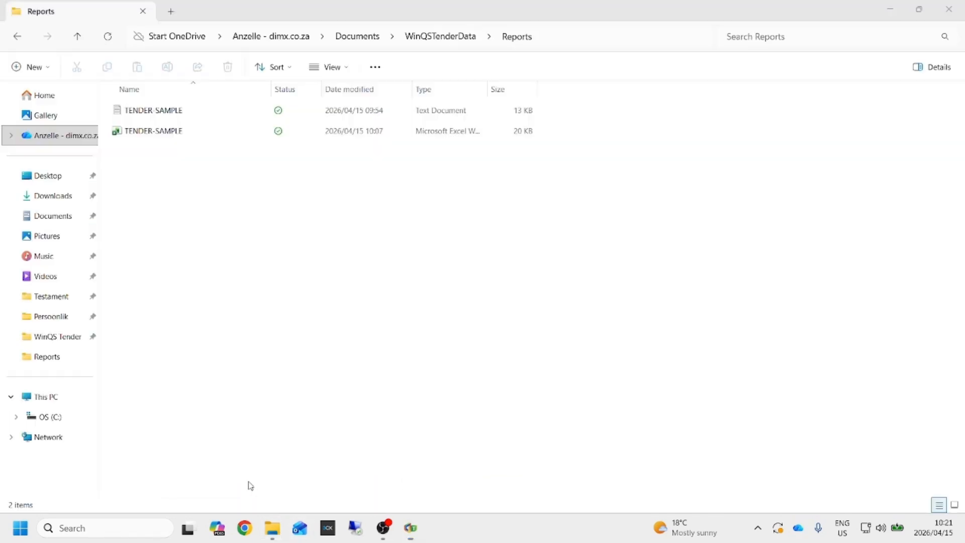
left_click(433, 37)
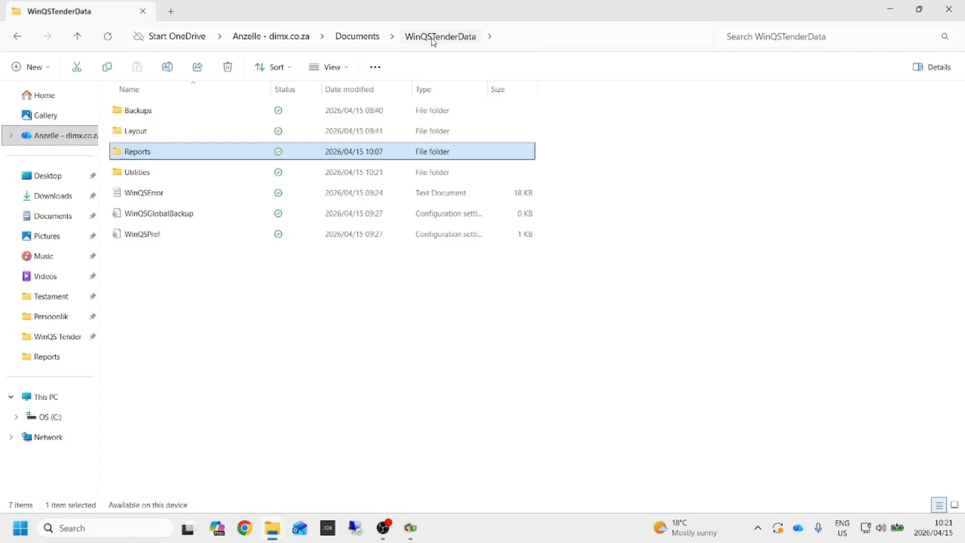
double_click(132, 179)
double_click(146, 132)
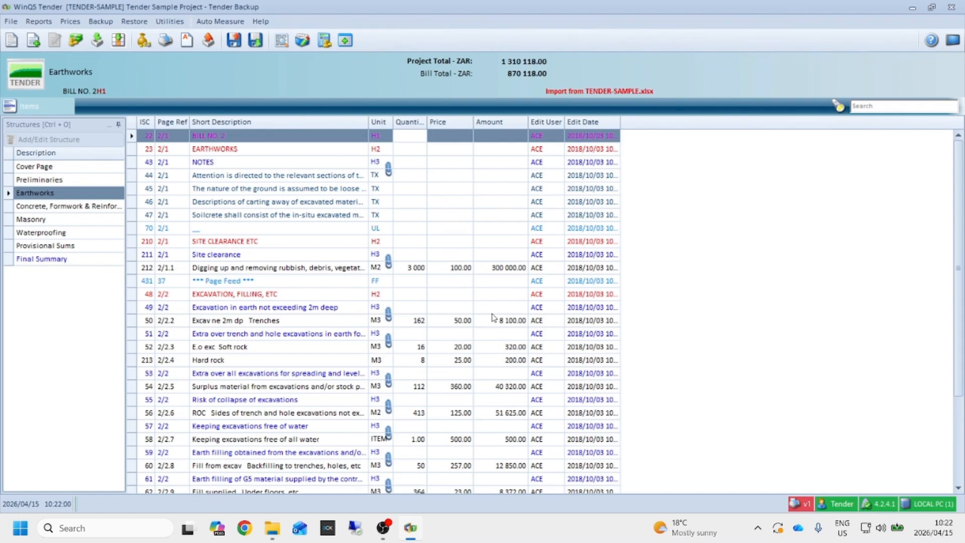
Import the TENDER-SAMPLE_Import fro price file from the Utilities folder into the project, replacing any existing prices.
left_click(97, 40)
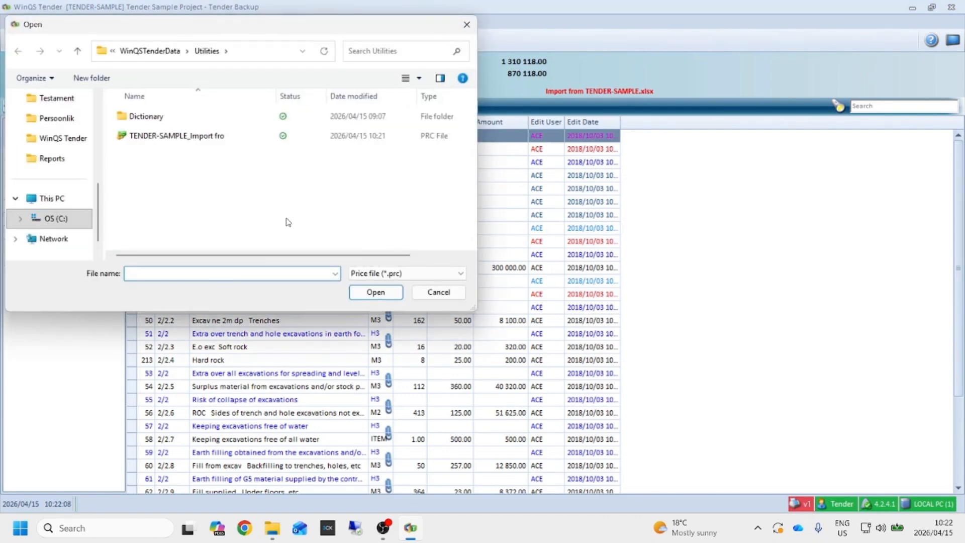
left_click(215, 139)
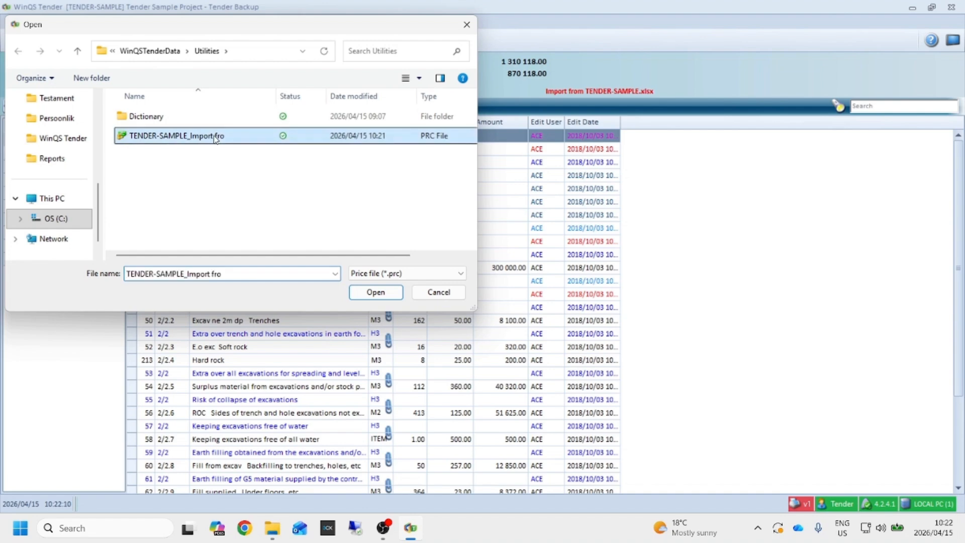
left_click(377, 293)
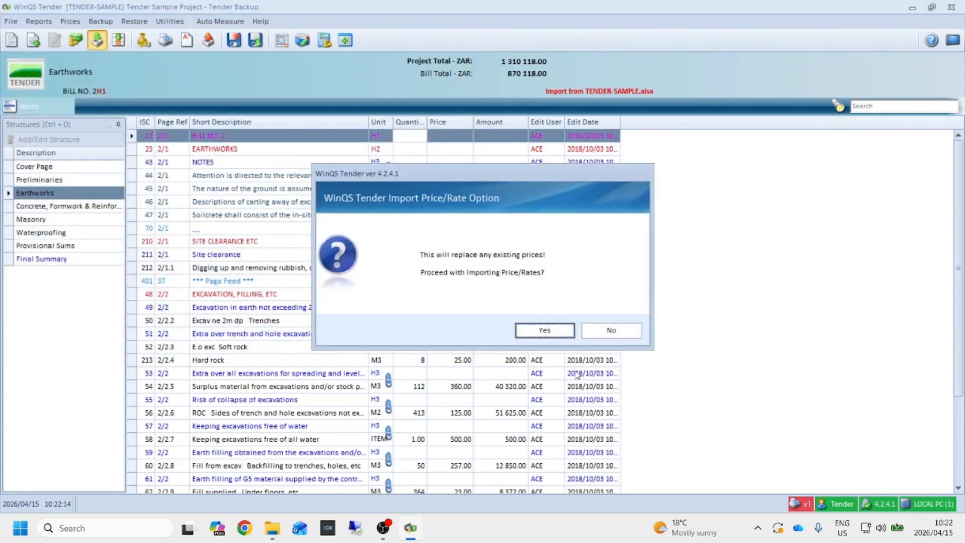
left_click(545, 331)
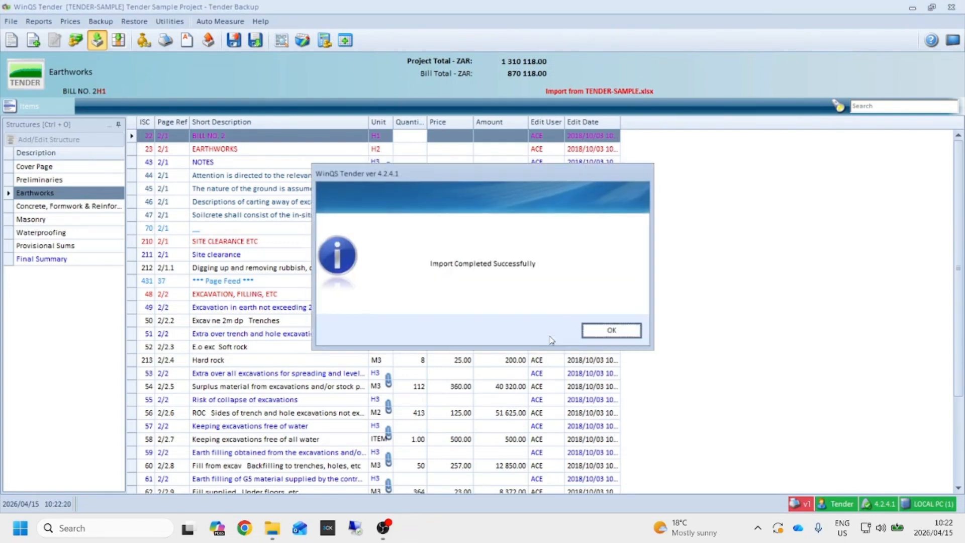
left_click(596, 333)
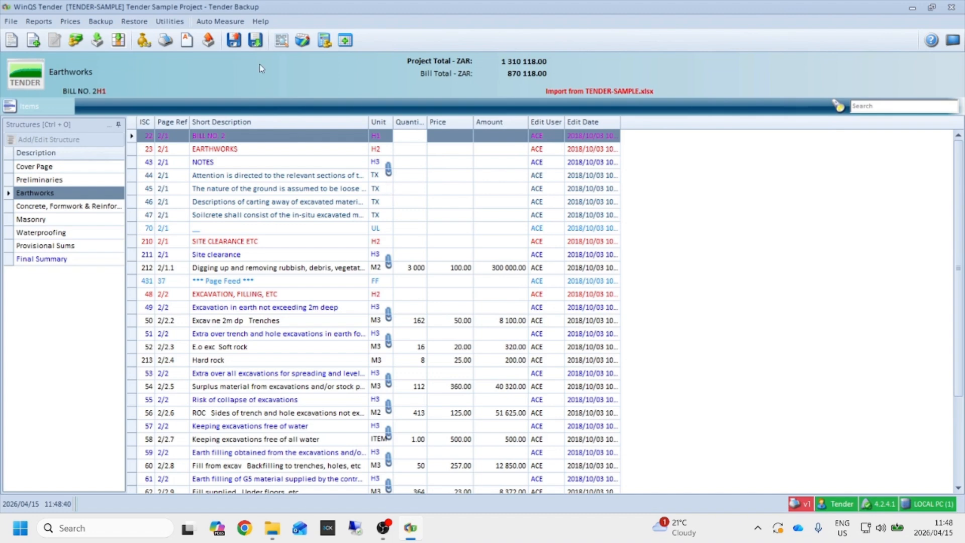
Search the WinQS Help for "export" and open the Export PRC Price topic.
left_click(260, 22)
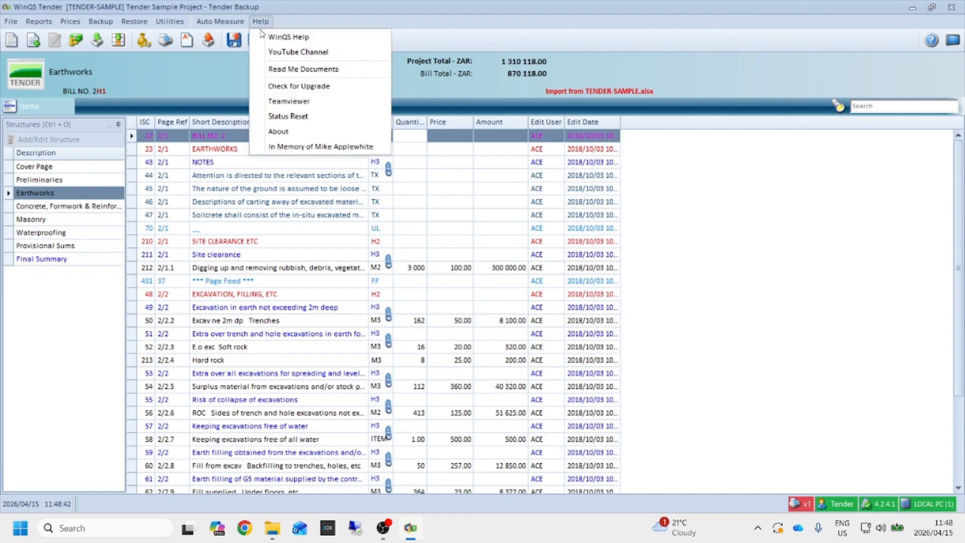
left_click(262, 37)
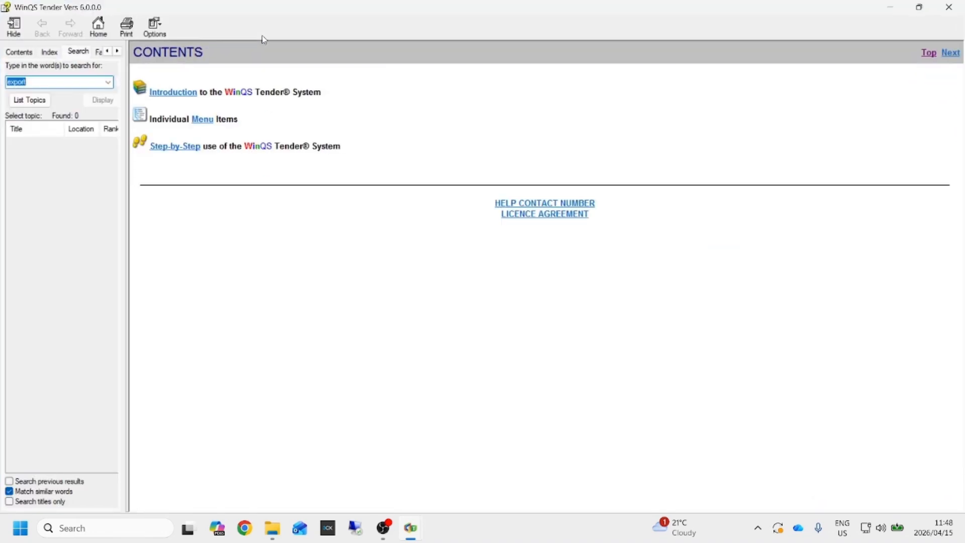
left_click(91, 81)
key("Return")
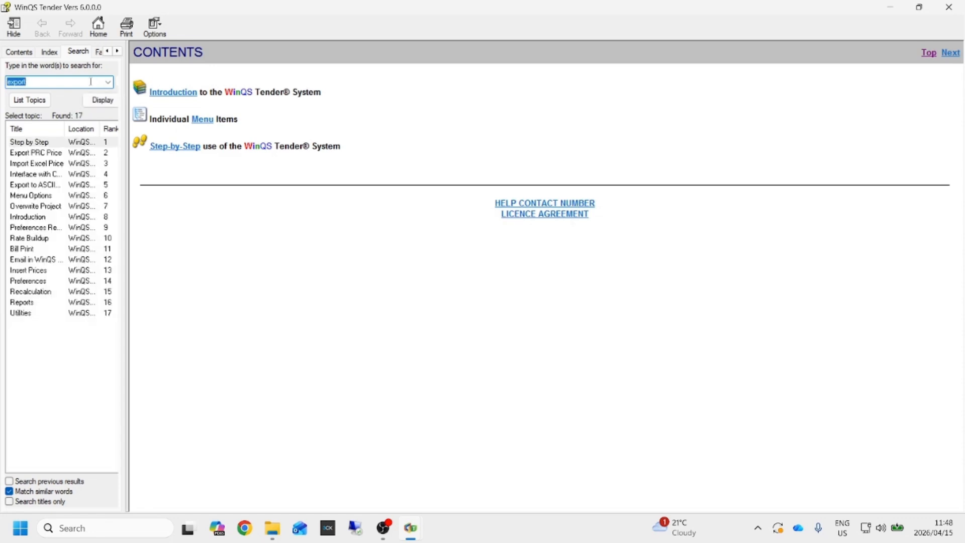
double_click(22, 155)
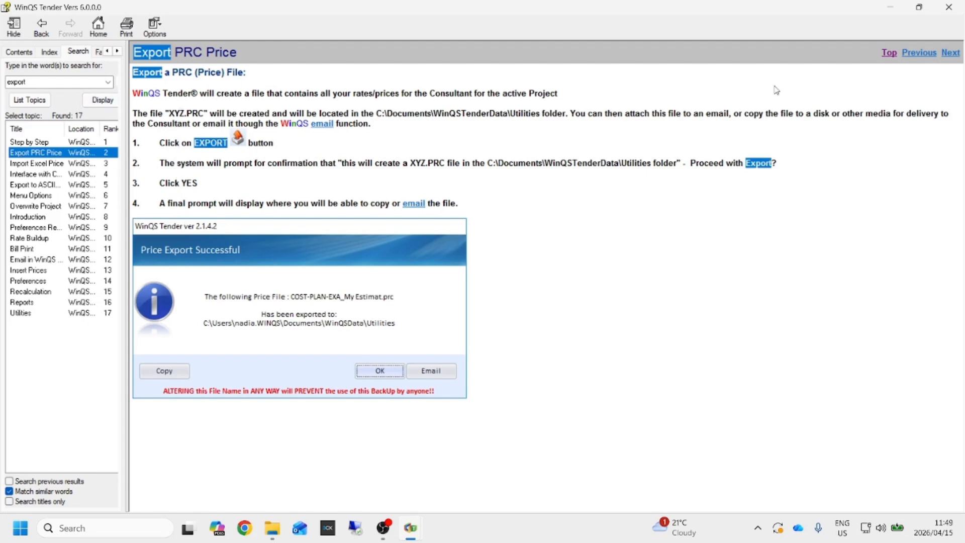
Close the help and export the project's prices again to the TENDER-SAMPLE_Import fro PRC file, overwriting the existing one.
left_click(948, 7)
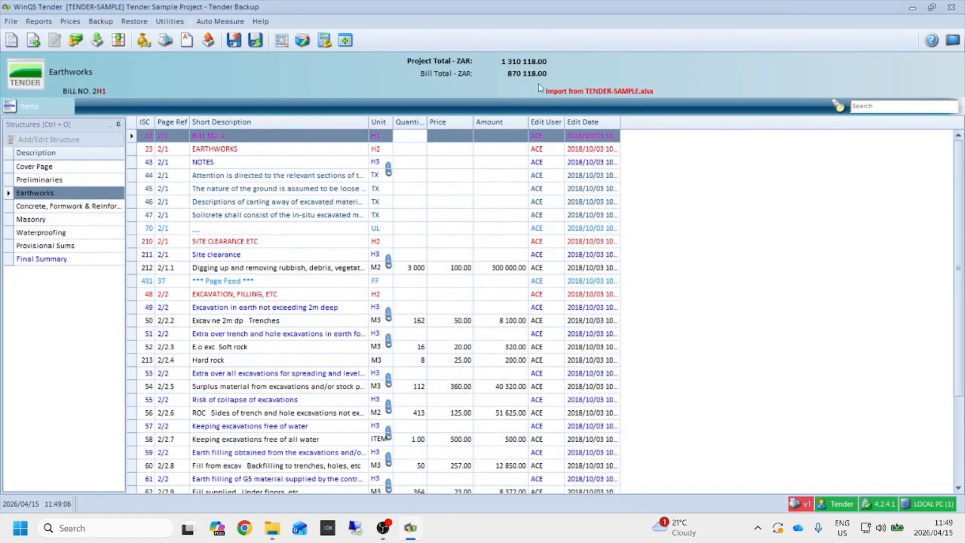
left_click(209, 42)
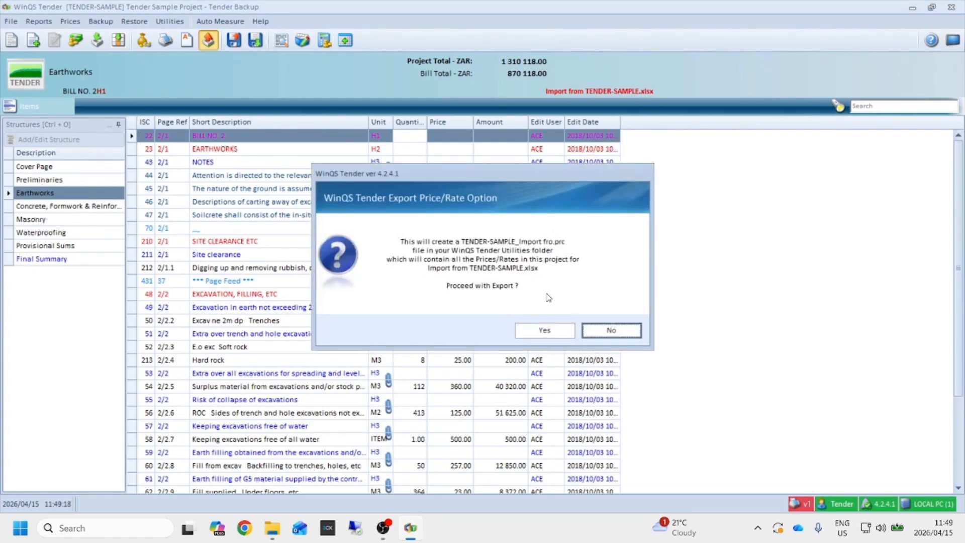
left_click(552, 331)
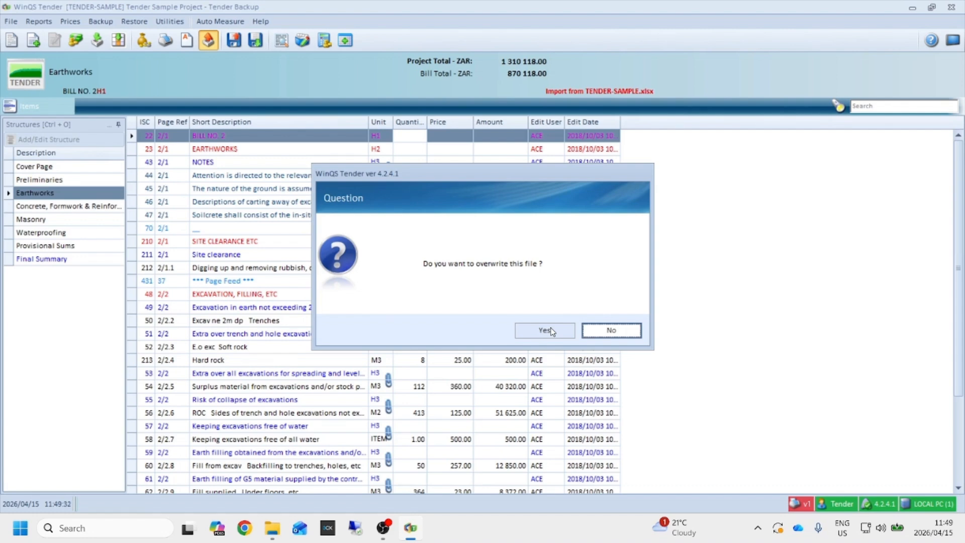
left_click(551, 331)
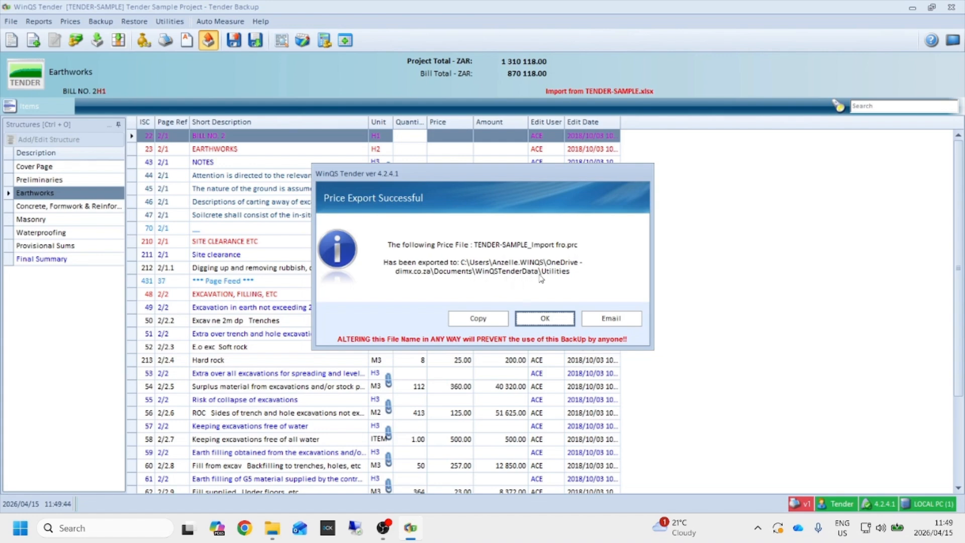
left_click(536, 317)
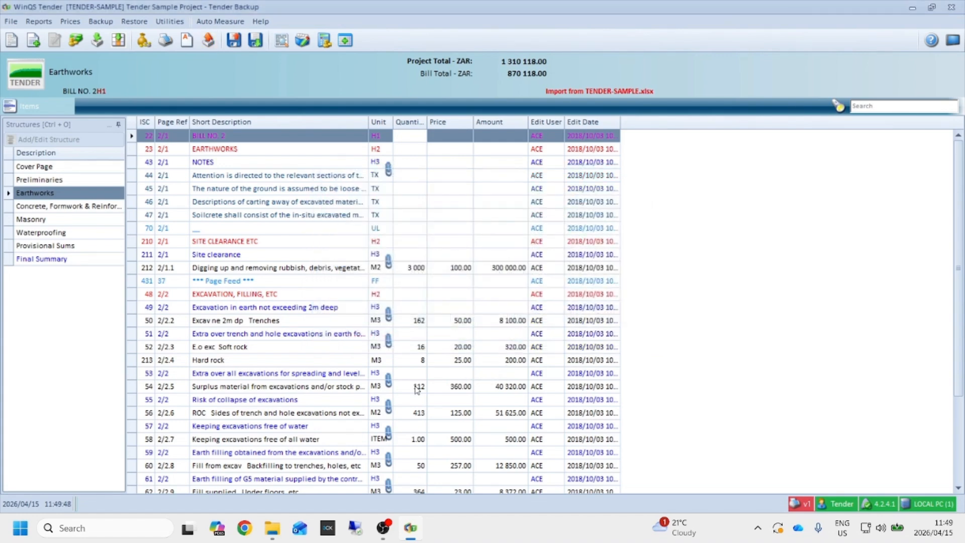
Switch to the File Explorer window showing the Utilities folder to check the re-exported price file.
left_click(271, 528)
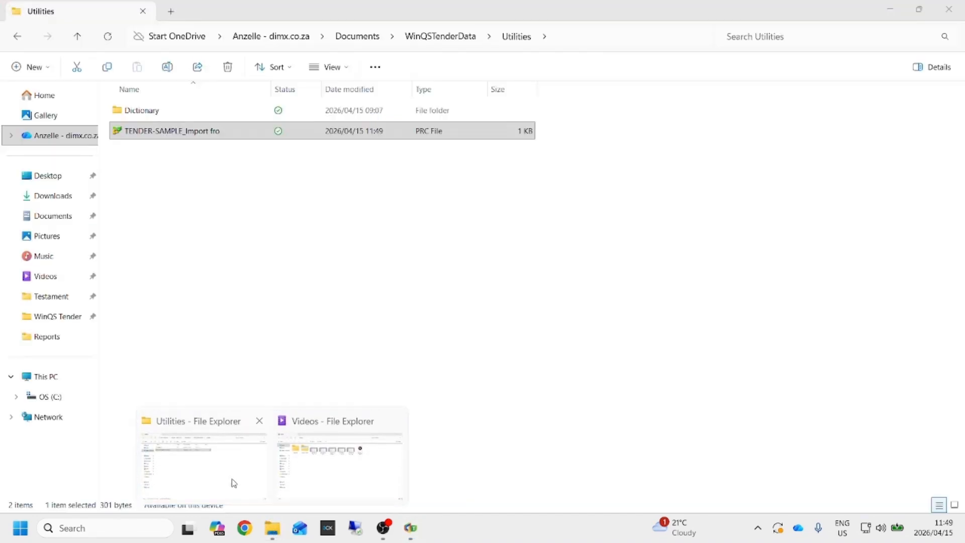
left_click(233, 480)
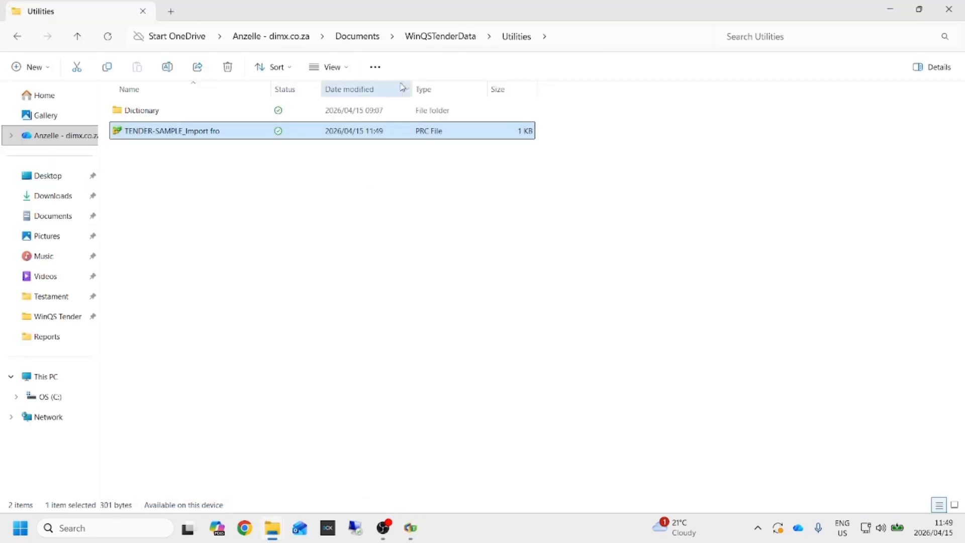